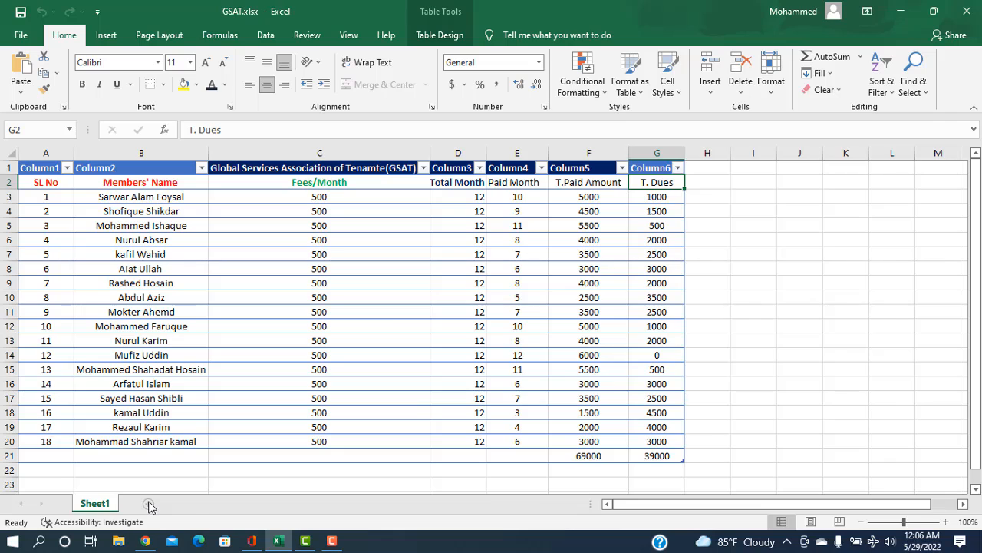
# Step: Add a new blank worksheet to the workbook after Sheet1 and leave it active
pyautogui.click(149, 503)
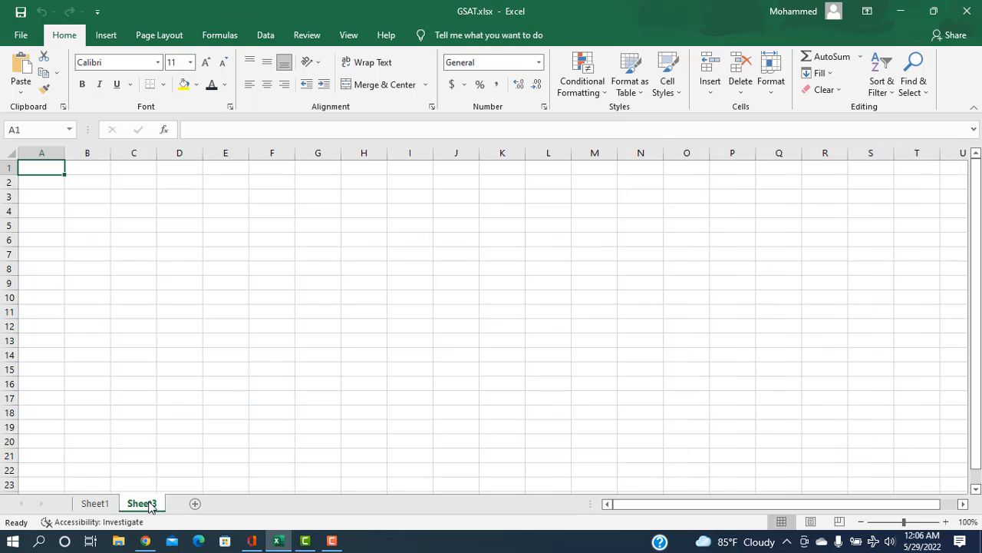
pyautogui.click(93, 503)
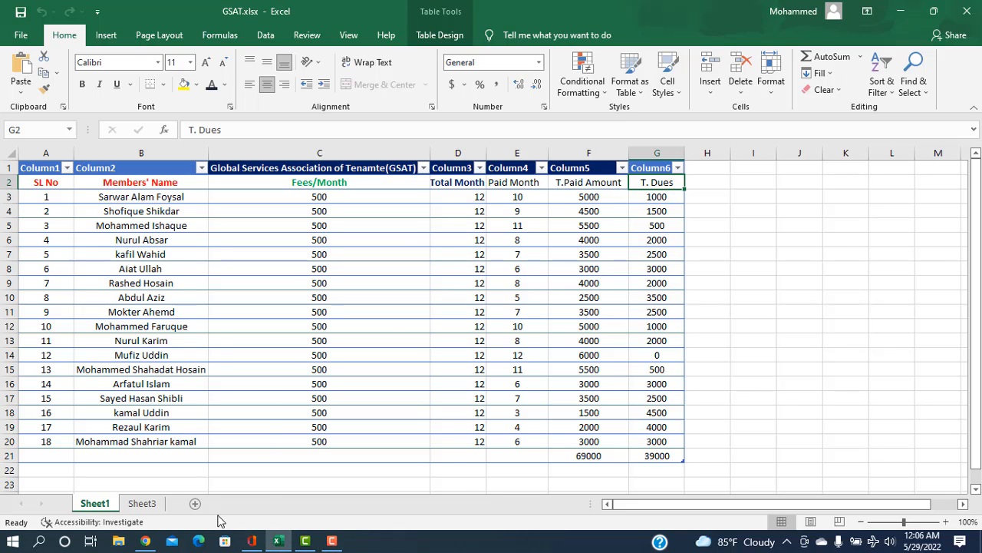
pyautogui.click(138, 504)
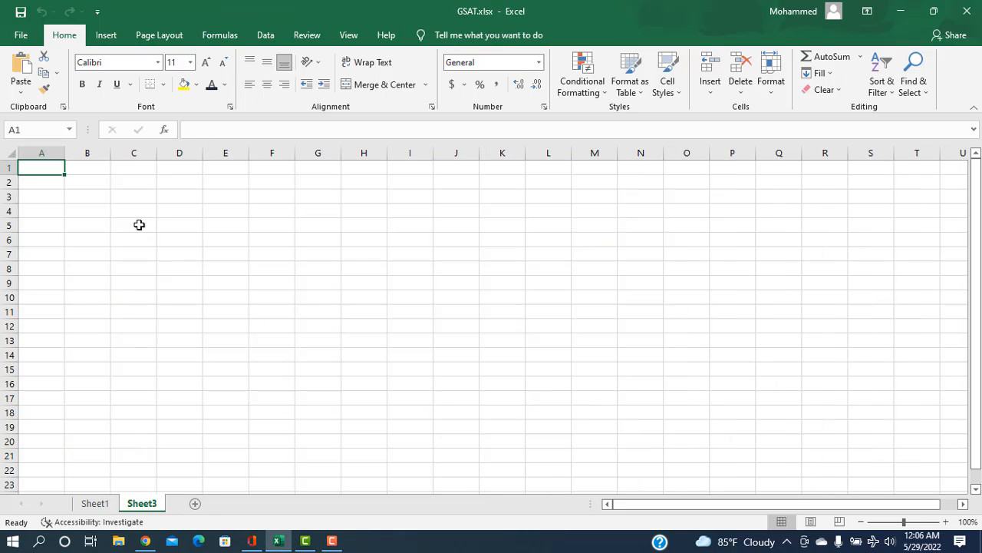
# Step: Enter the title "Global Services Association of Tenmat(GSAT)" in cell H2 of the new sheet
pyautogui.click(360, 182)
pyautogui.write('G')
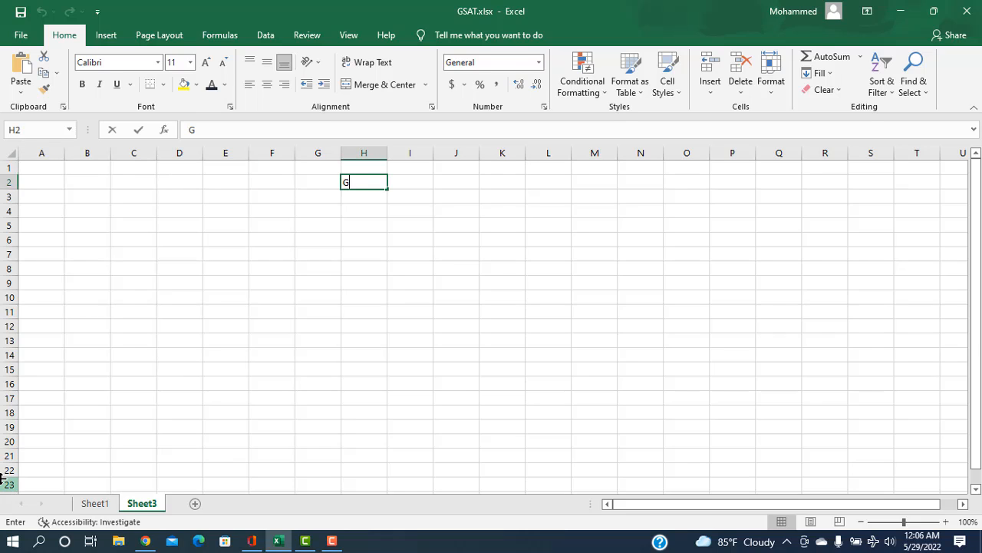
pyautogui.write('lobal ')
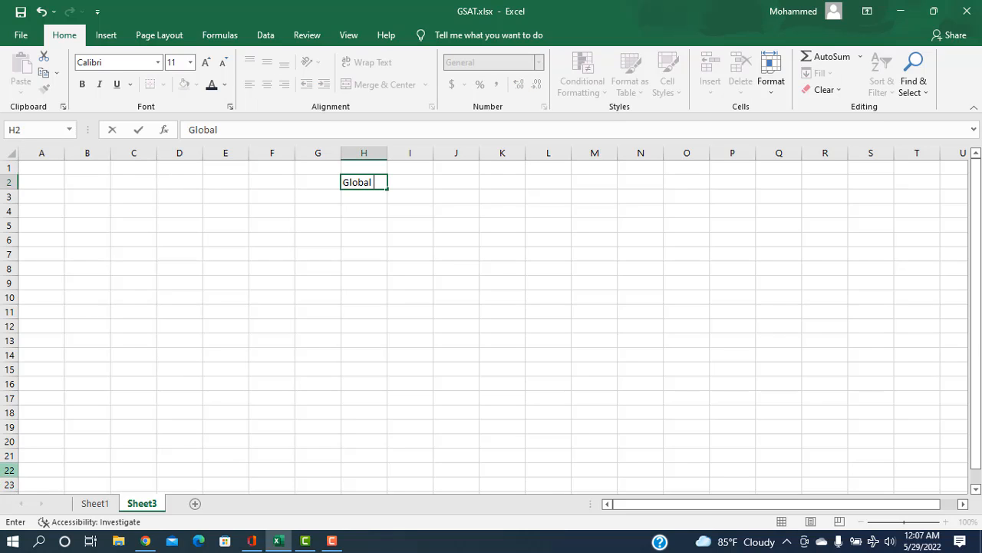
pyautogui.write('Services Association of')
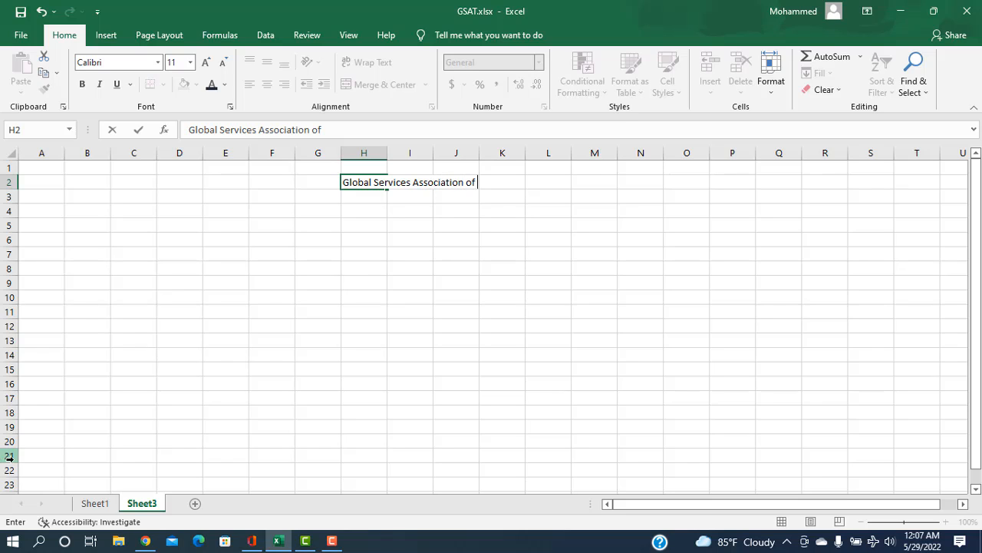
pyautogui.write('Tenmat(')
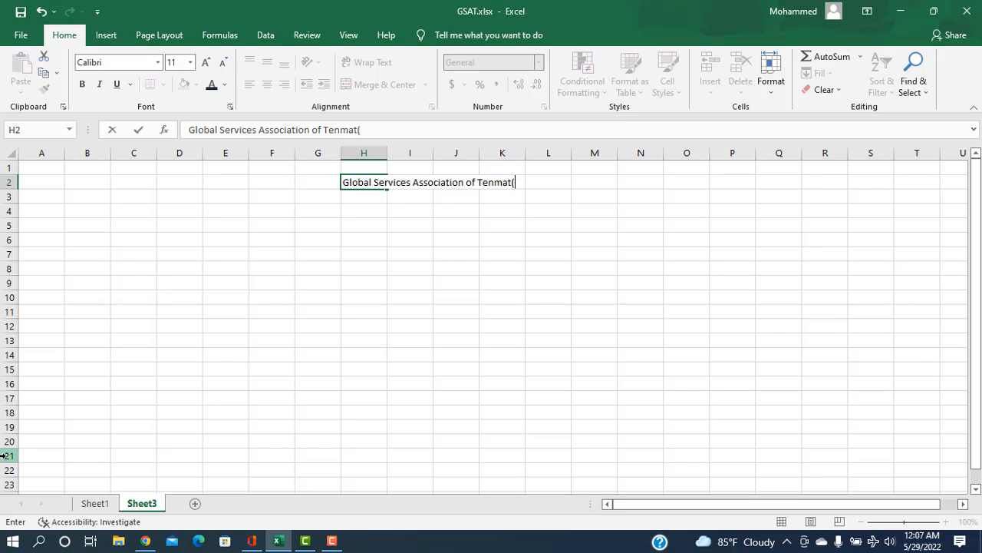
pyautogui.write('GSAT')
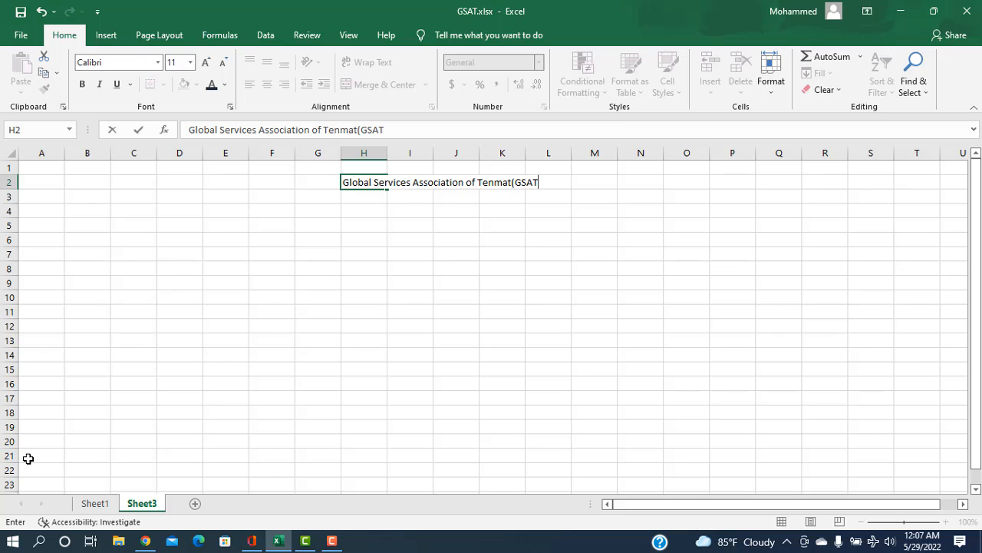
pyautogui.write(')')
pyautogui.click(422, 208)
# Step: Copy the SL No column, A2:A20 on Sheet1, to Sheet3 starting at cell A4
pyautogui.click(49, 213)
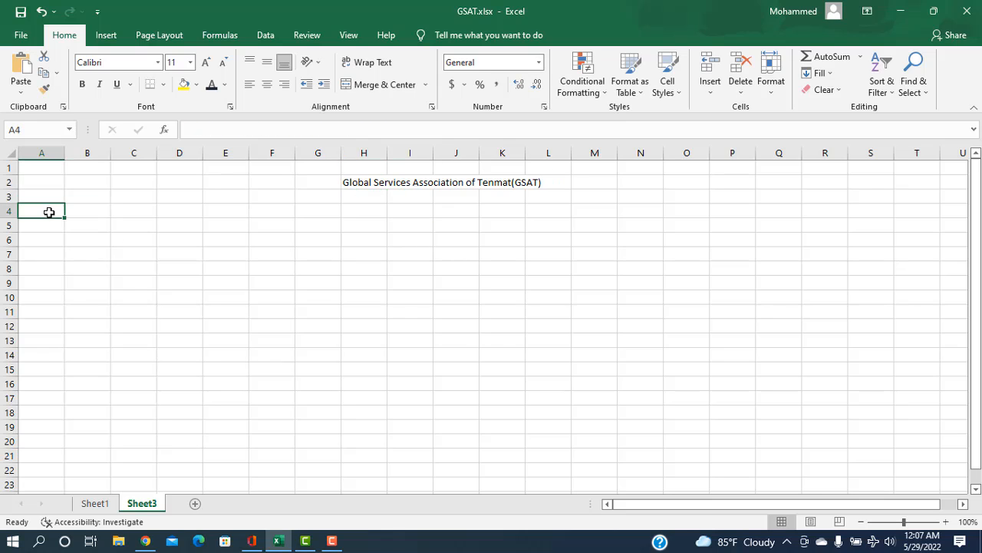
pyautogui.click(95, 503)
pyautogui.moveTo(46, 184); pyautogui.dragTo(54, 443)
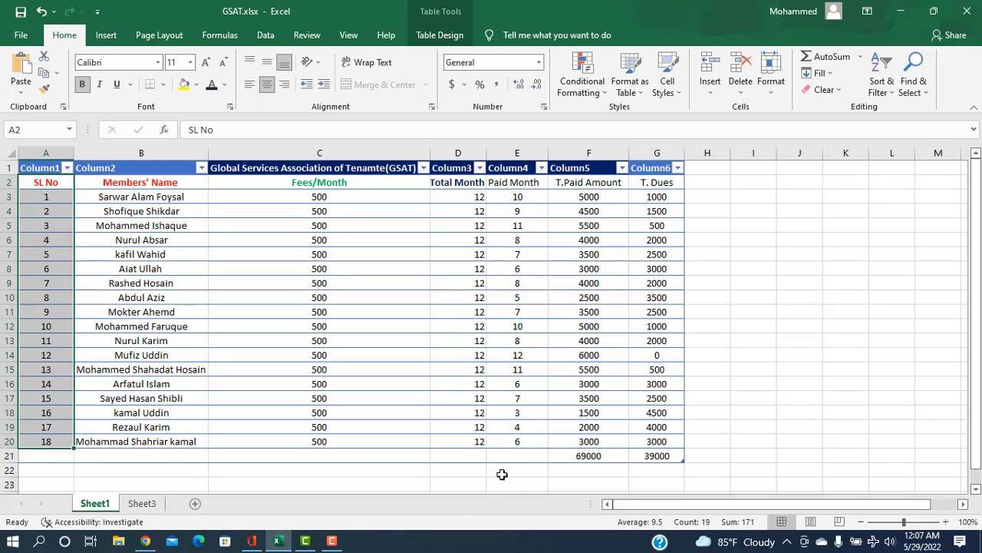
pyautogui.hotkey('ctrl', 'c')
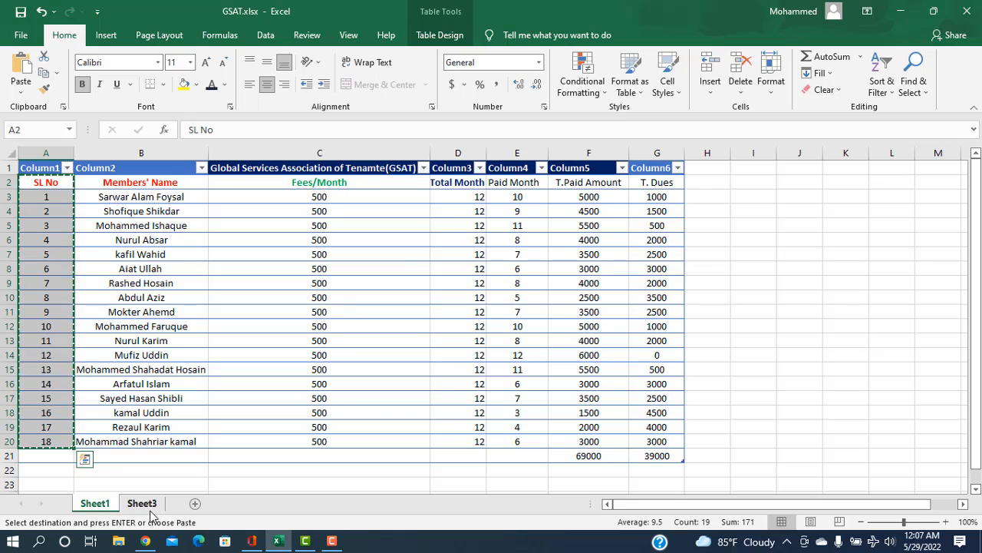
pyautogui.click(142, 504)
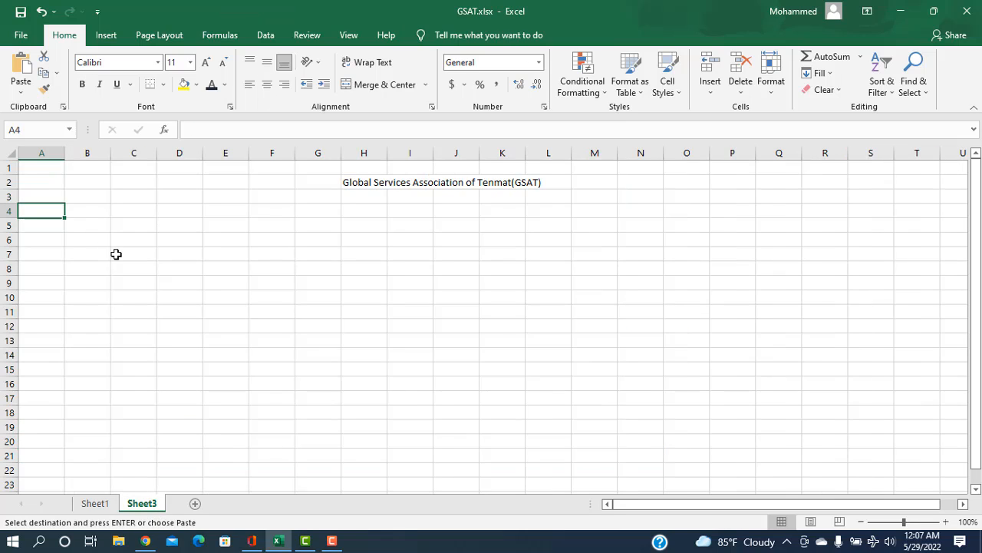
pyautogui.hotkey('ctrl', 'v')
# Step: Copy the Members' Name column, B2:B20 on Sheet1, to B4 on Sheet3 and widen column B to fit the names
pyautogui.click(84, 213)
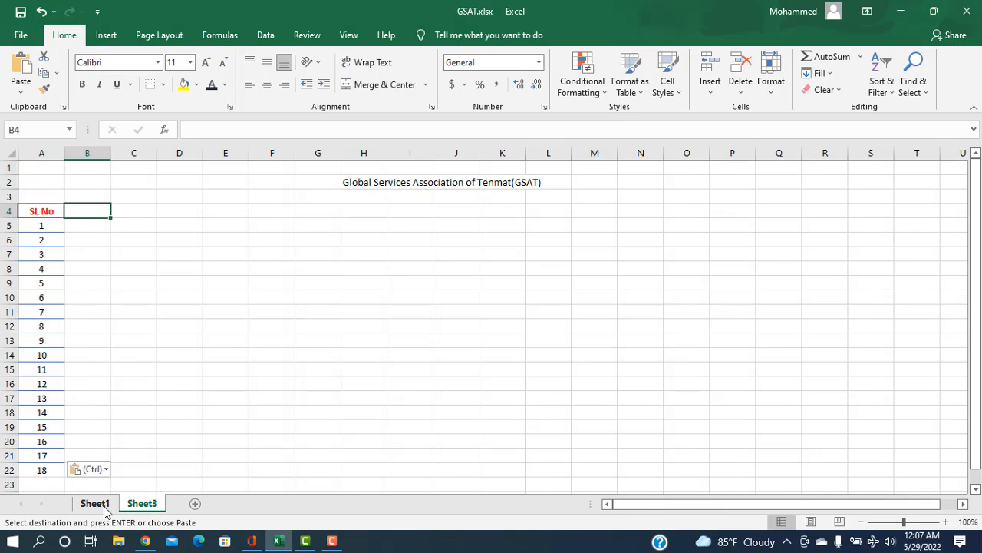
pyautogui.click(105, 507)
pyautogui.moveTo(123, 182); pyautogui.dragTo(155, 430)
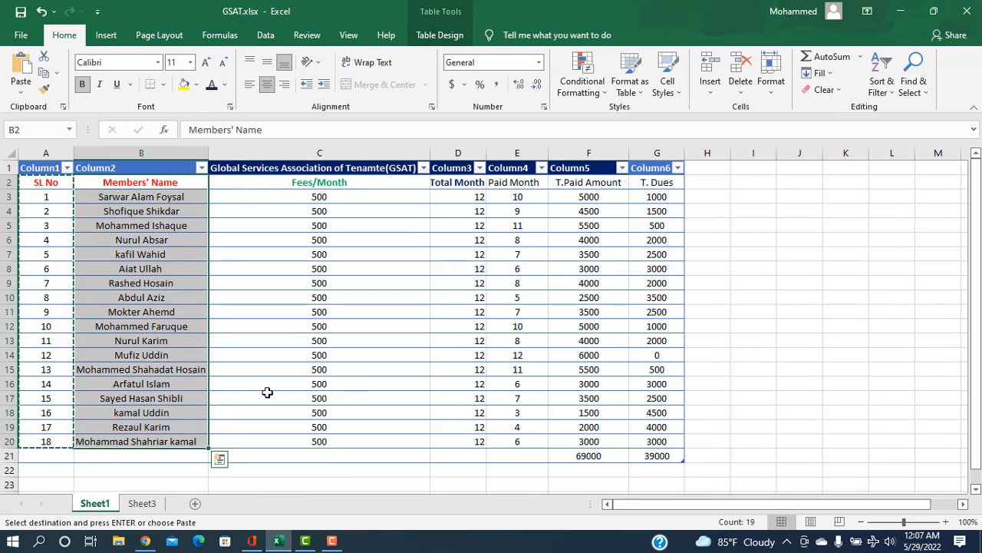
pyautogui.hotkey('ctrl', 'c')
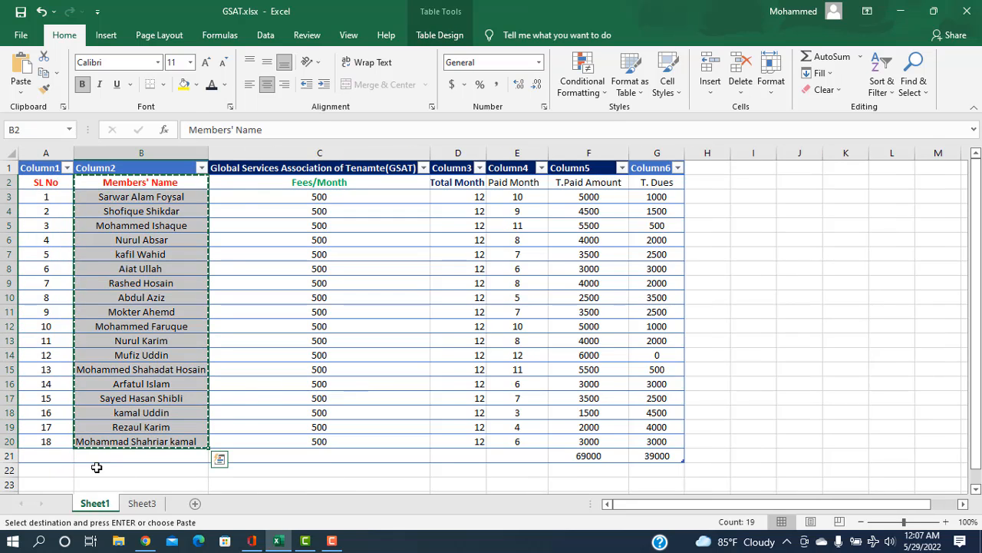
pyautogui.click(143, 503)
pyautogui.hotkey('ctrl', 'v')
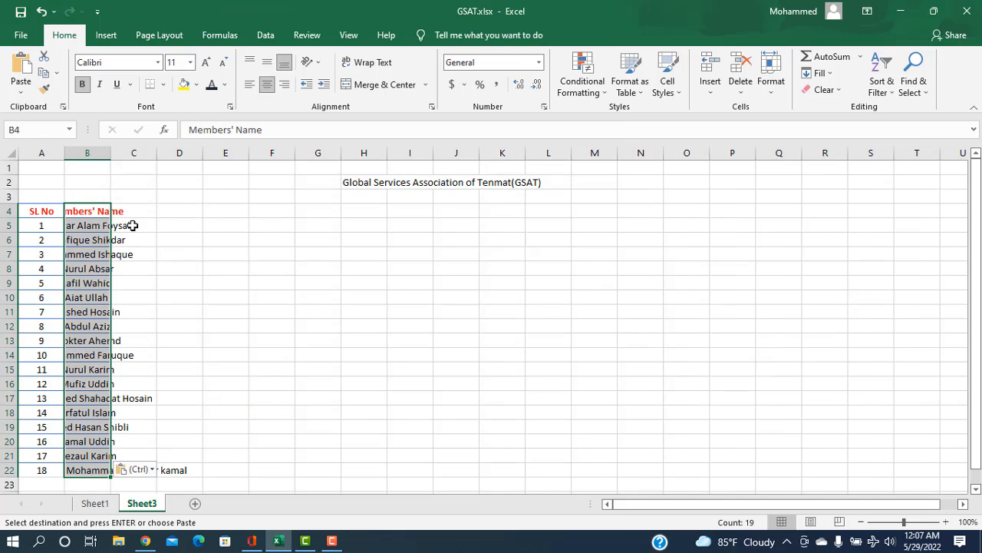
pyautogui.moveTo(112, 159); pyautogui.dragTo(200, 187)
# Step: Copy the Fees/Month column, C2:C20 on Sheet1, to C4 on Sheet3 and widen column C to fit its heading
pyautogui.click(228, 211)
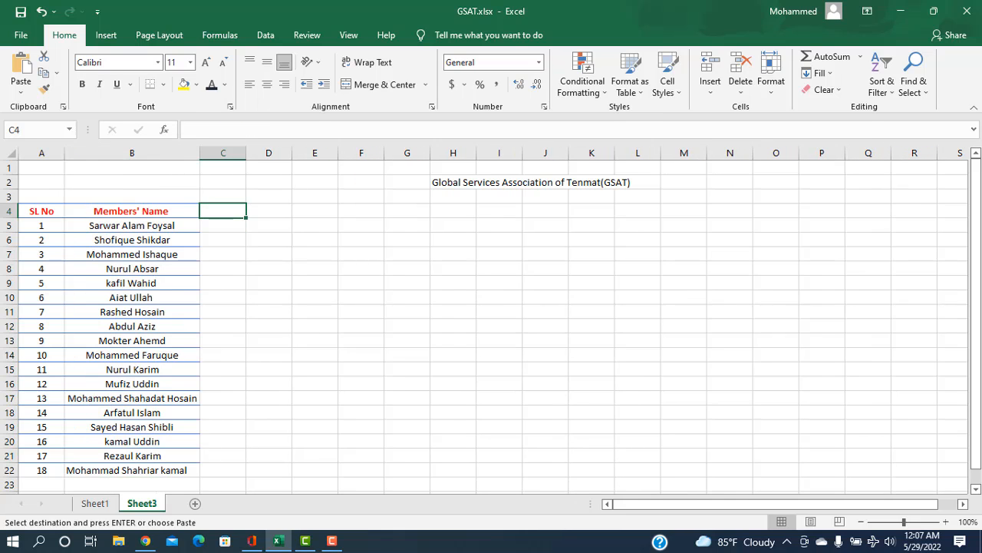
pyautogui.click(95, 503)
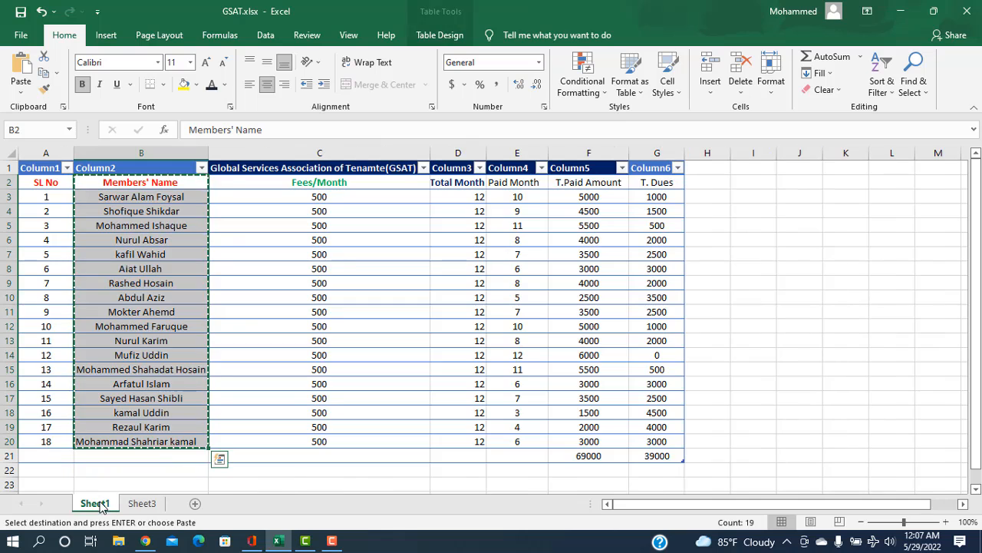
pyautogui.moveTo(269, 184); pyautogui.dragTo(302, 442)
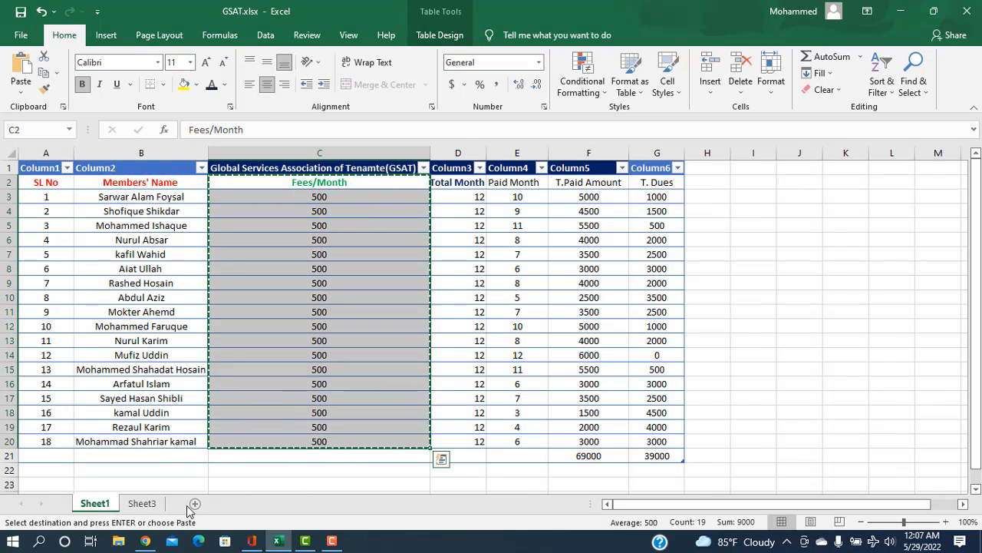
pyautogui.click(142, 503)
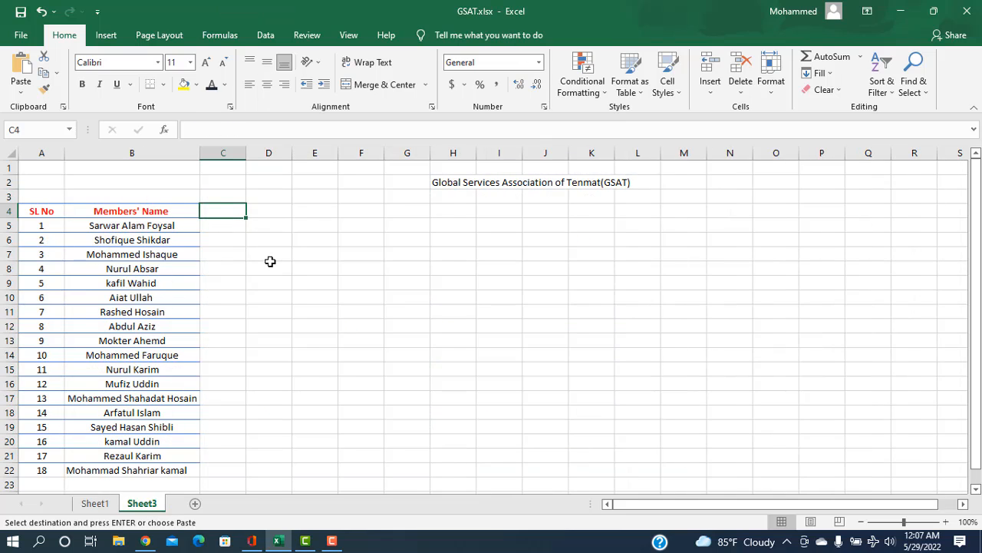
pyautogui.hotkey('ctrl', 'v')
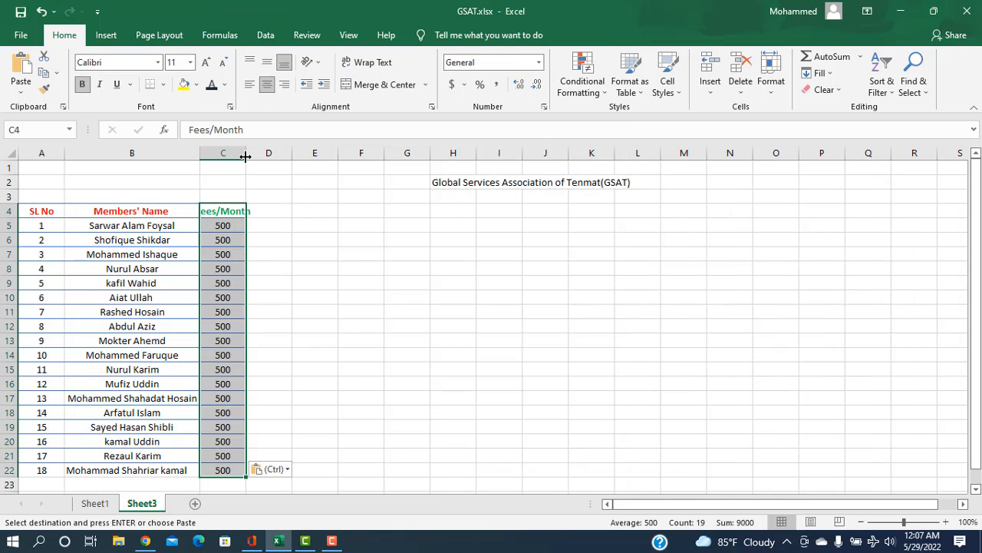
pyautogui.moveTo(246, 157)
pyautogui.mouseDown()
pyautogui.moveTo(284, 165)
pyautogui.moveTo(257, 168)
pyautogui.mouseUp()
# Step: Copy only the Total Month heading from D2 on Sheet1 to D4 on Sheet3 and widen column D to fit it
pyautogui.click(281, 210)
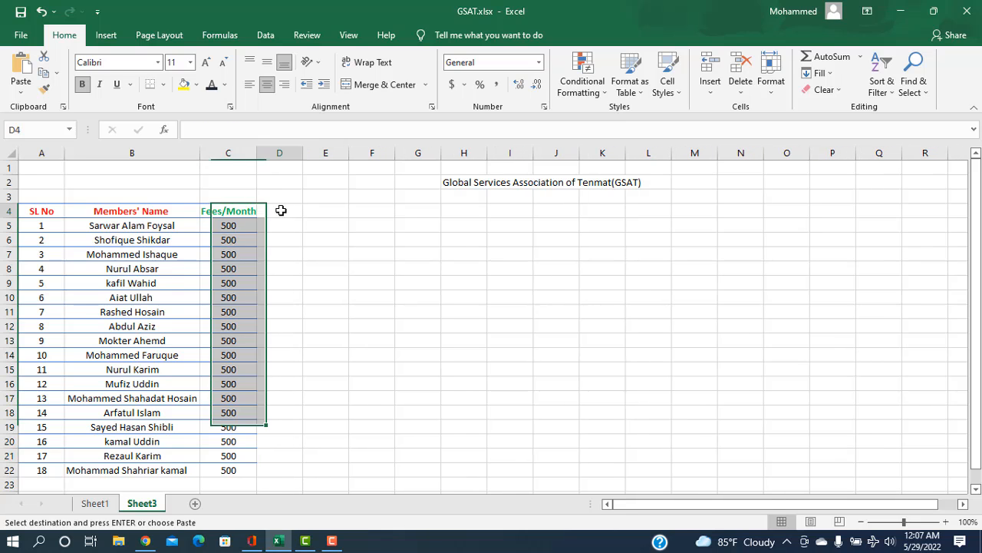
pyautogui.click(96, 502)
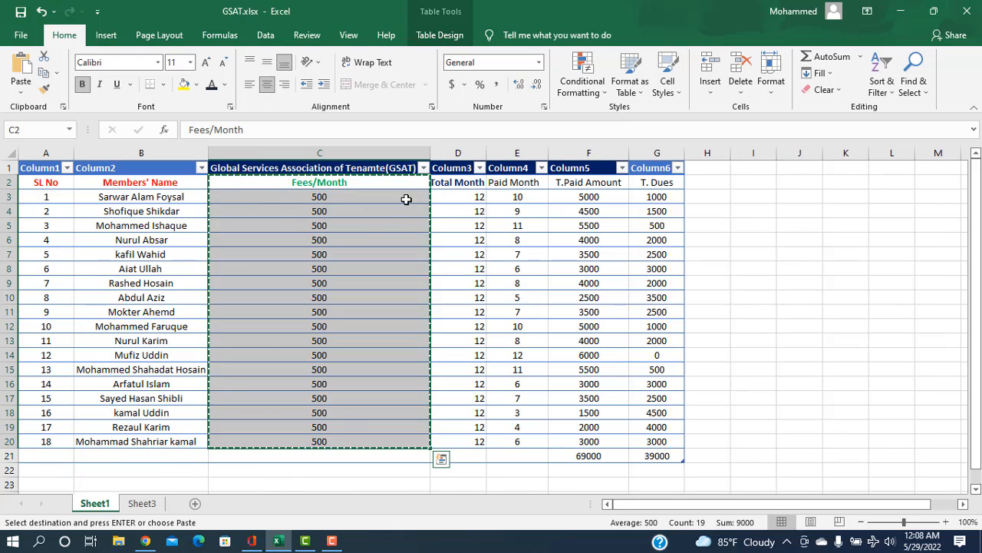
pyautogui.click(459, 182)
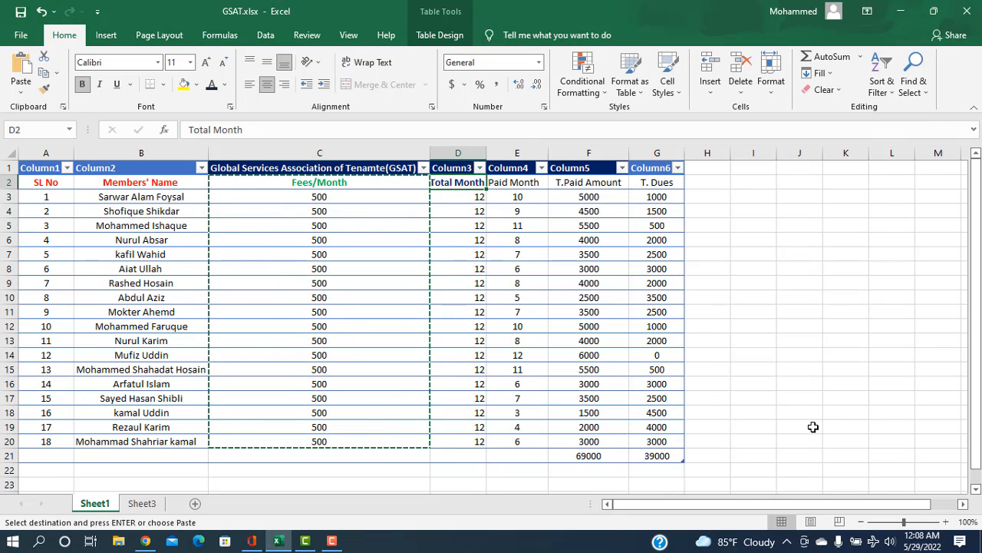
pyautogui.hotkey('ctrl', 'c')
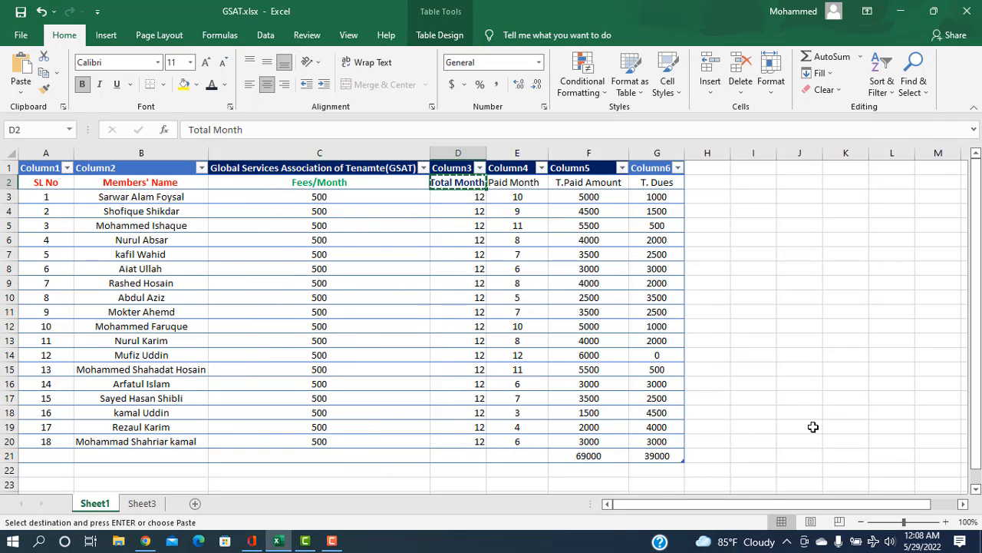
pyautogui.click(135, 502)
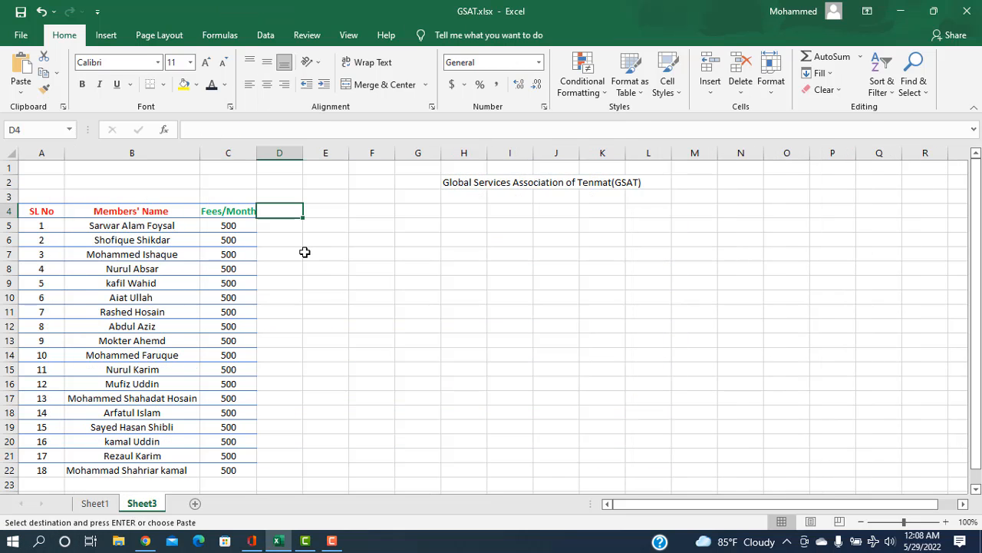
pyautogui.hotkey('ctrl', 'v')
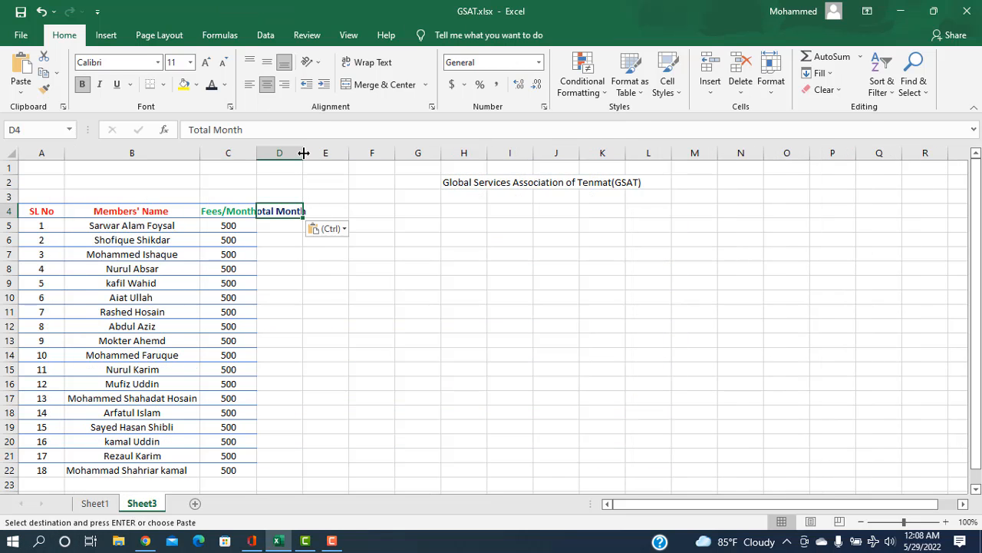
pyautogui.moveTo(304, 154); pyautogui.dragTo(319, 154)
# Step: Enter 12 in D5 under Total Month and fill it down through D22
pyautogui.click(284, 224)
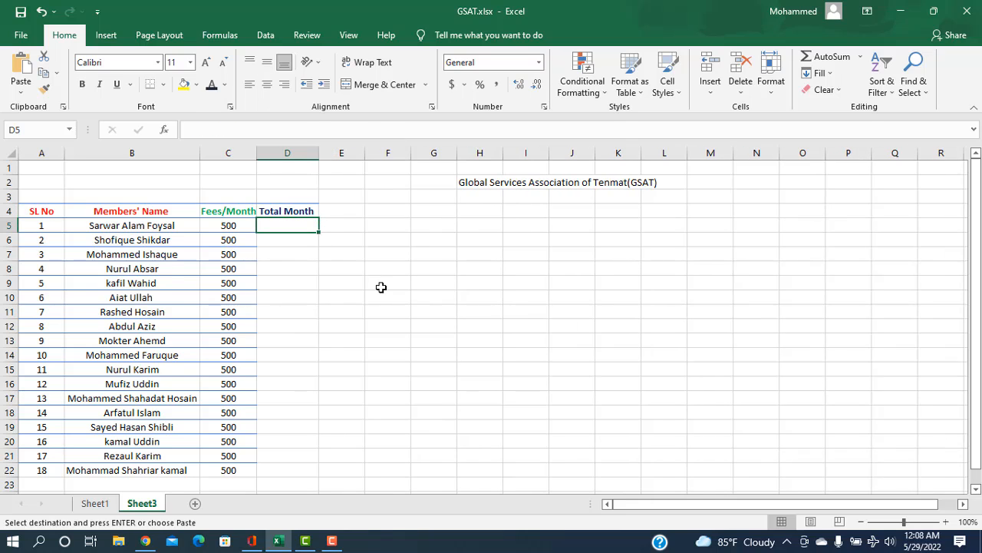
pyautogui.write('12')
pyautogui.press('Return')
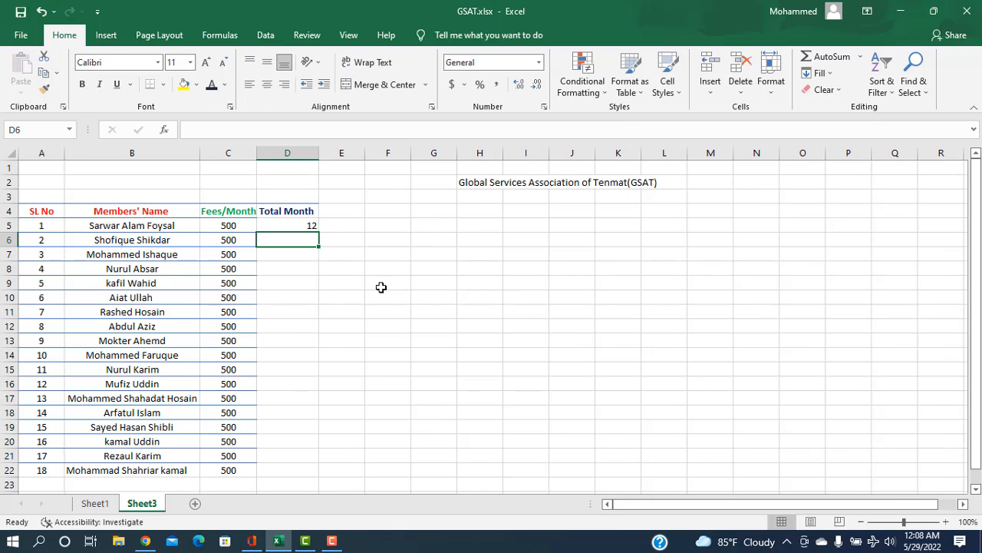
pyautogui.click(304, 224)
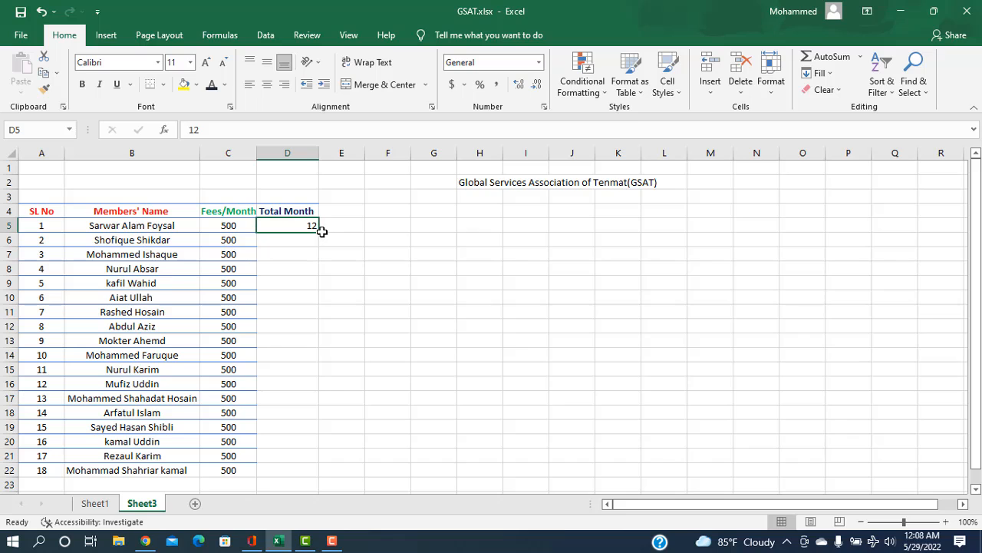
pyautogui.moveTo(317, 231); pyautogui.dragTo(316, 470)
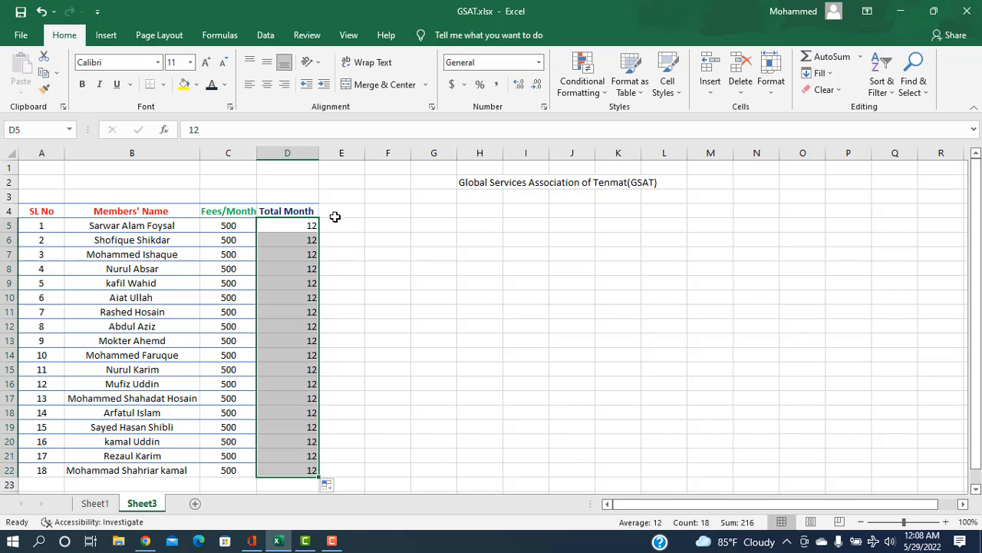
# Step: Copy the Paid Month column, E2:E20 on Sheet1, to Sheet3 starting at cell E4
pyautogui.click(336, 217)
pyautogui.click(93, 508)
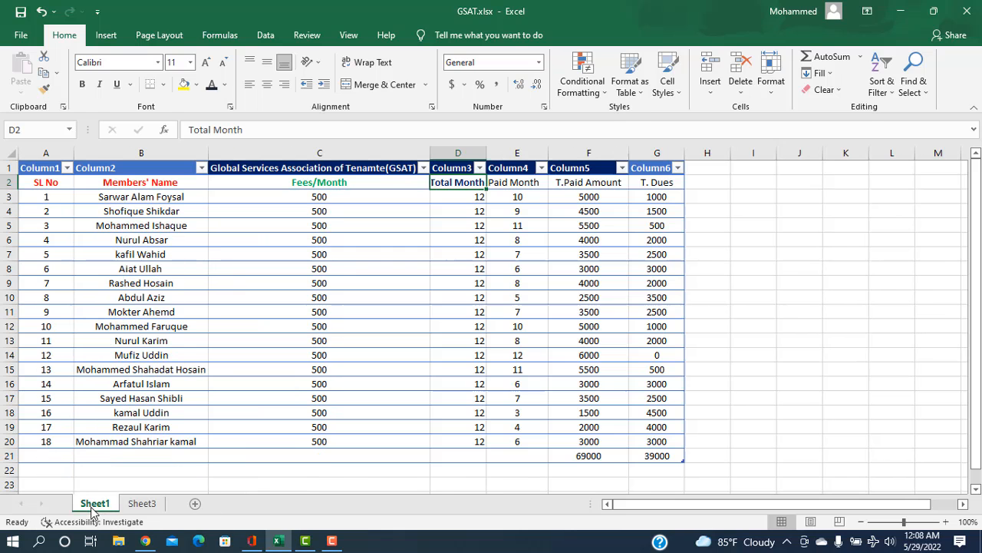
pyautogui.moveTo(507, 185); pyautogui.dragTo(513, 442)
pyautogui.hotkey('ctrl', 'c')
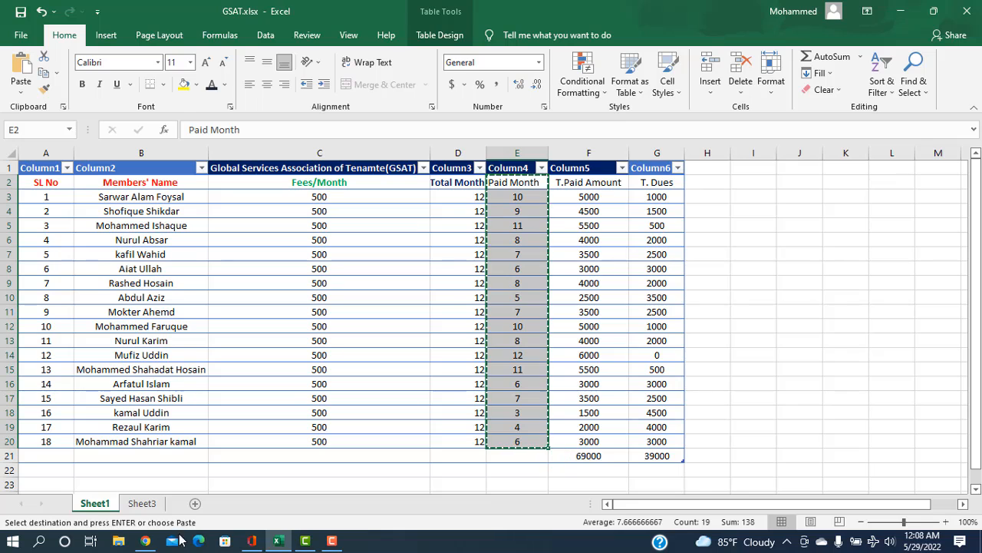
pyautogui.click(141, 503)
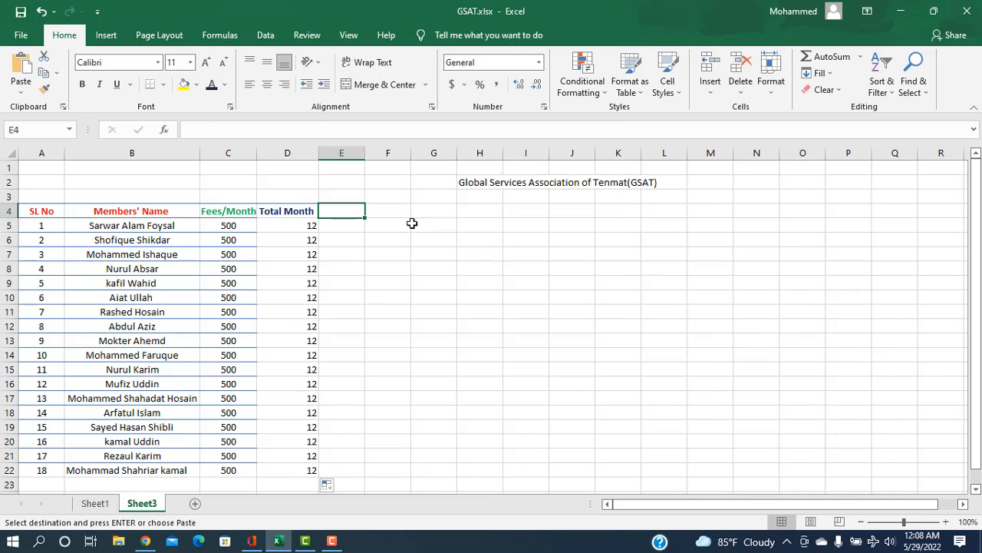
pyautogui.hotkey('ctrl', 'v')
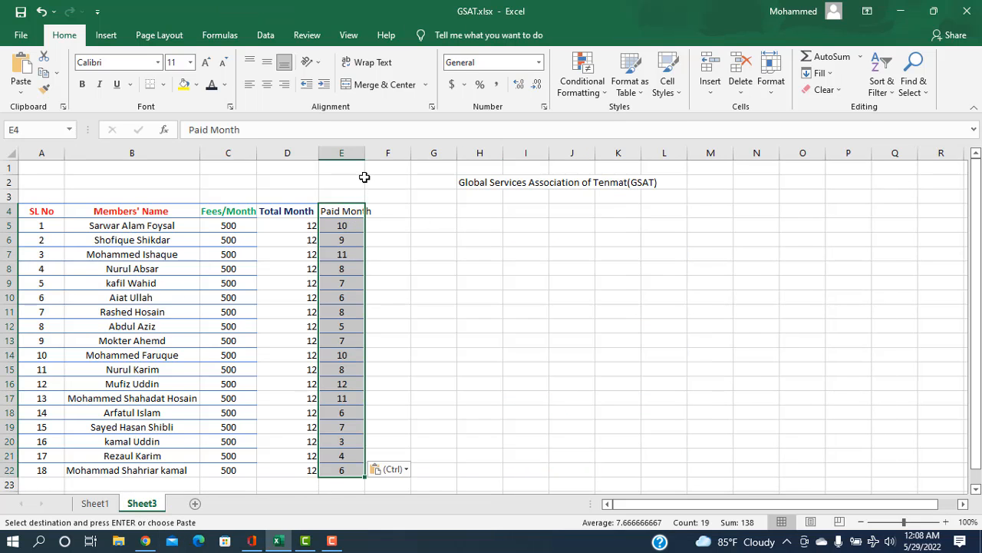
# Step: Copy the T.Paid Amount heading from F2 on Sheet1 to F4 on Sheet3, and widen columns E and F to fit their headings
pyautogui.moveTo(366, 154); pyautogui.dragTo(385, 154)
pyautogui.click(409, 212)
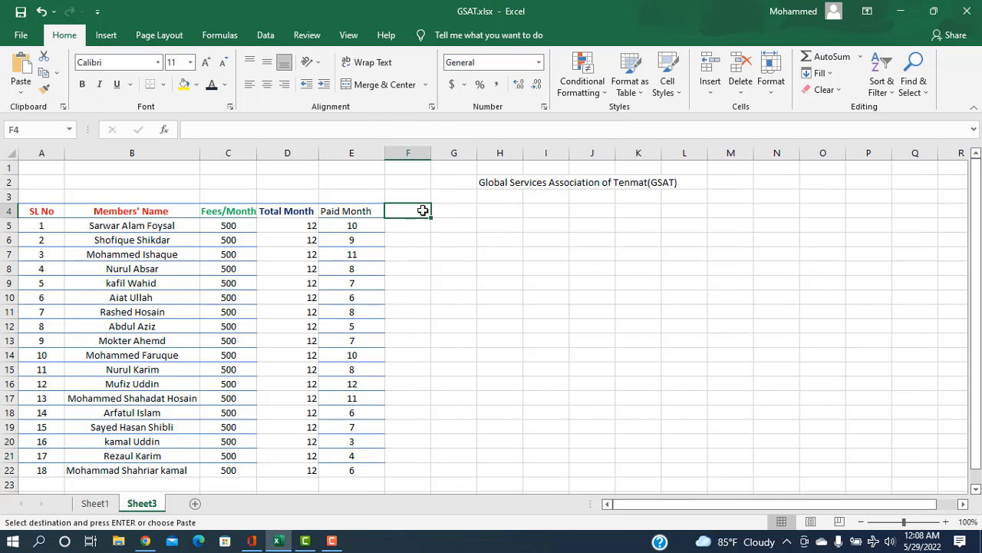
pyautogui.click(97, 504)
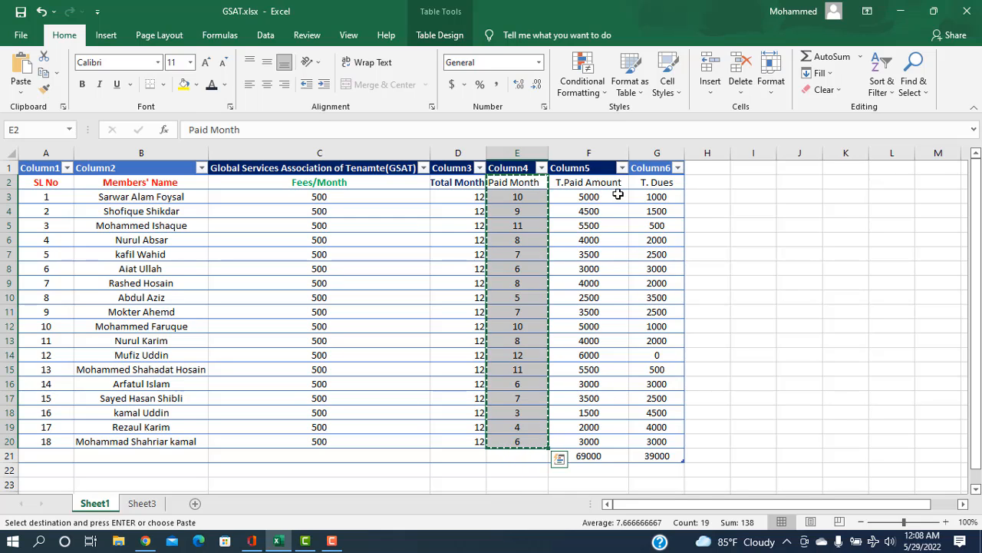
pyautogui.click(719, 182)
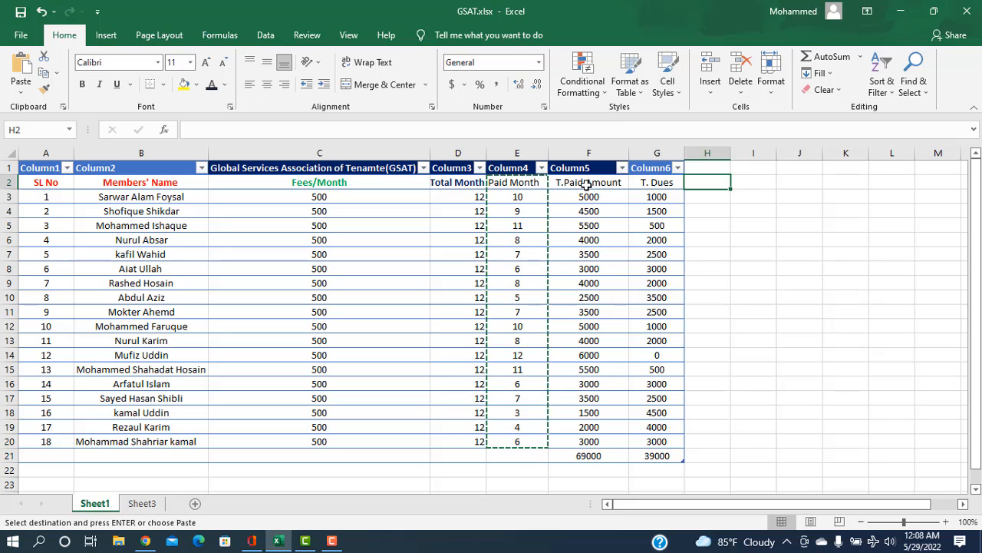
pyautogui.click(588, 188)
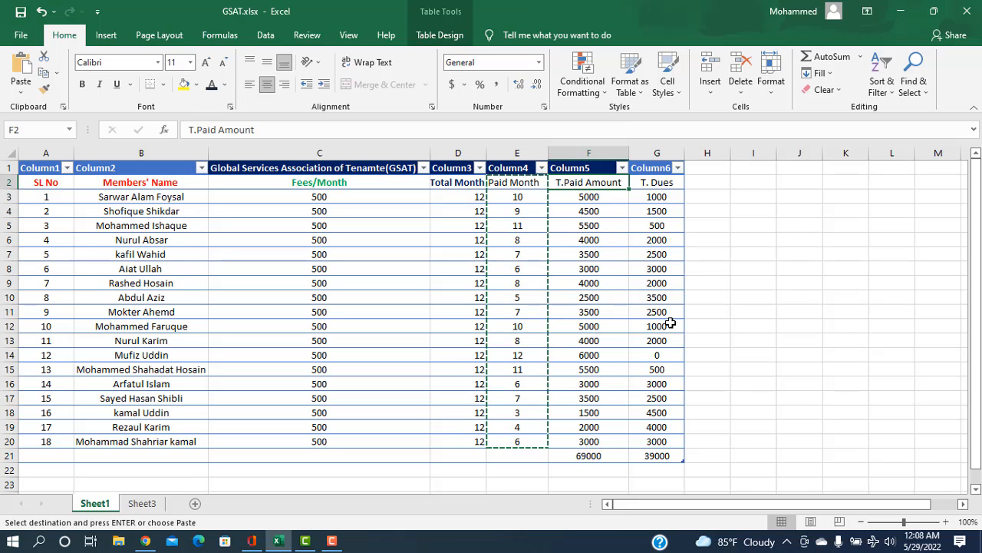
pyautogui.press('Escape')
pyautogui.hotkey('ctrl', 'c')
pyautogui.click(142, 503)
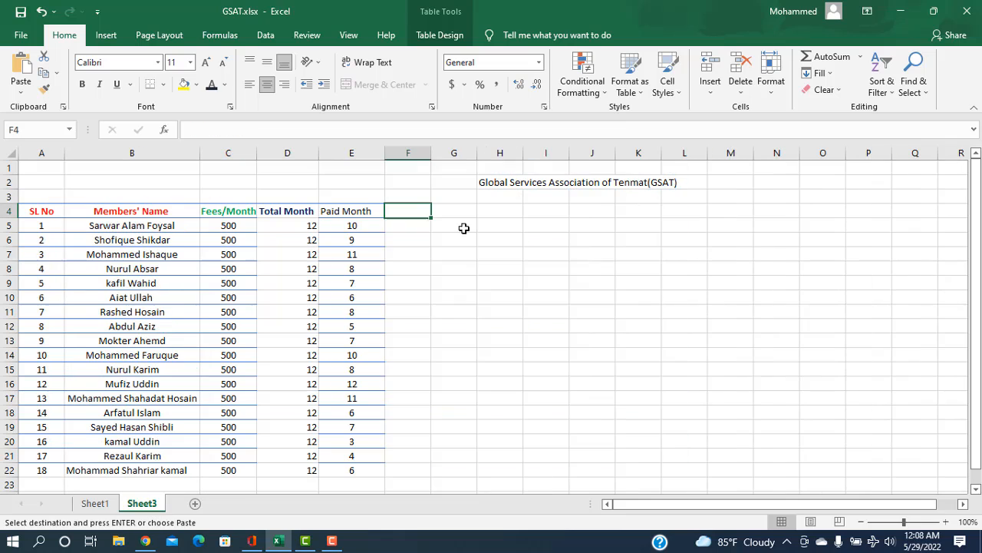
pyautogui.hotkey('ctrl', 'v')
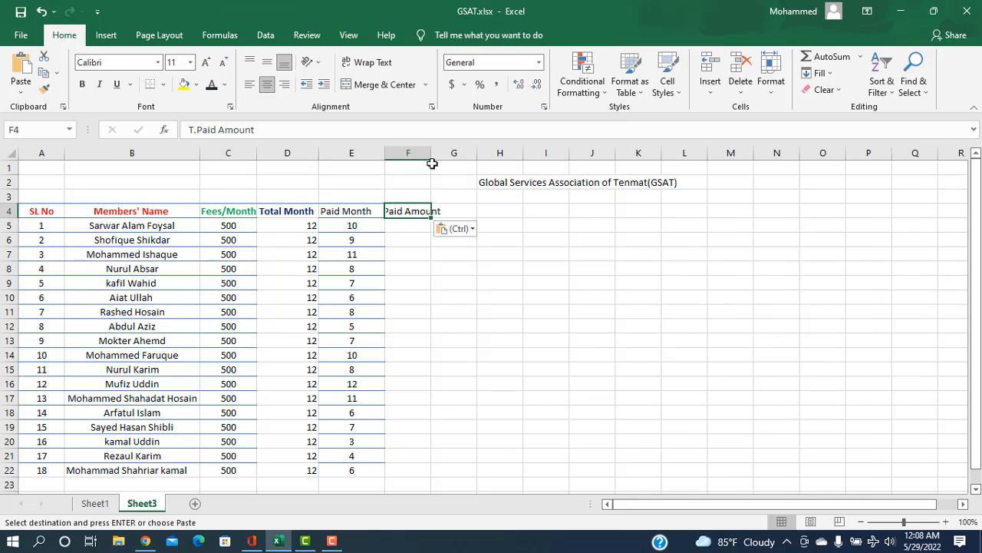
pyautogui.moveTo(432, 156); pyautogui.dragTo(453, 156)
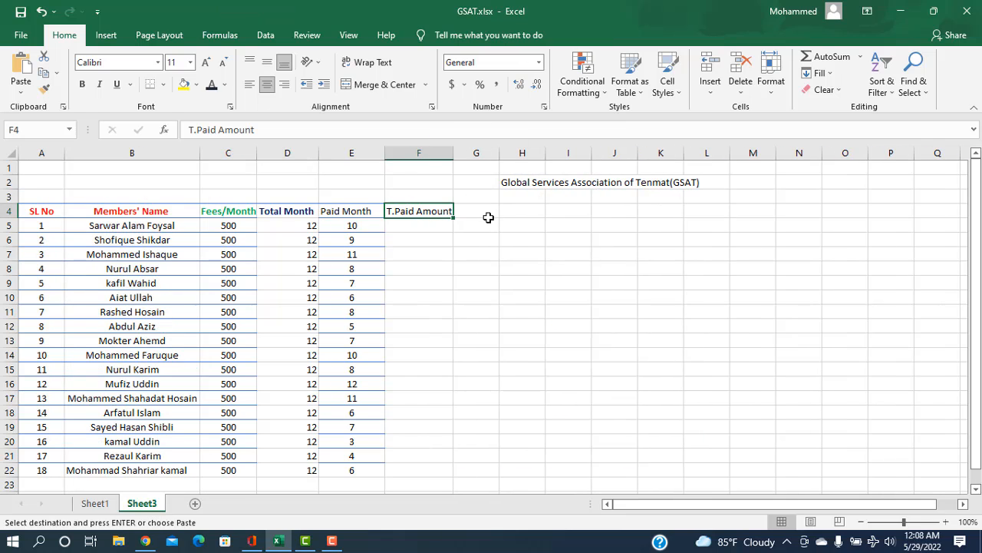
# Step: Copy the T. Dues heading from G2 on Sheet1 to G4 on Sheet3
pyautogui.click(479, 214)
pyautogui.click(106, 507)
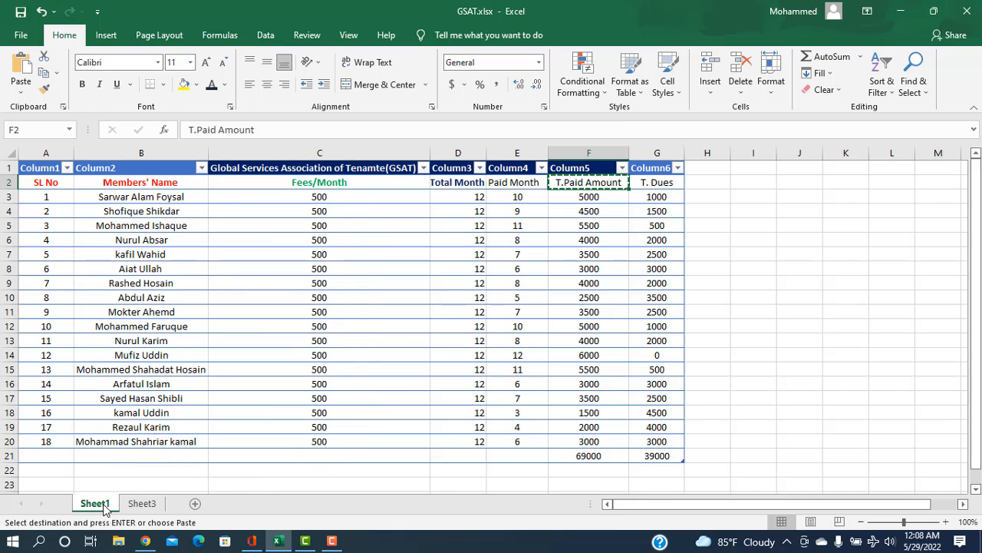
pyautogui.click(659, 186)
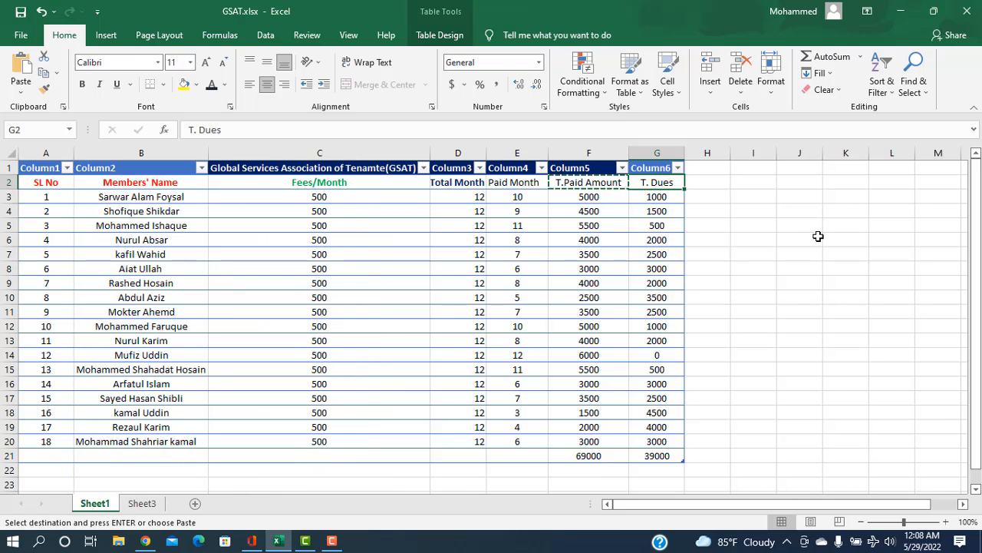
pyautogui.hotkey('ctrl', 'c')
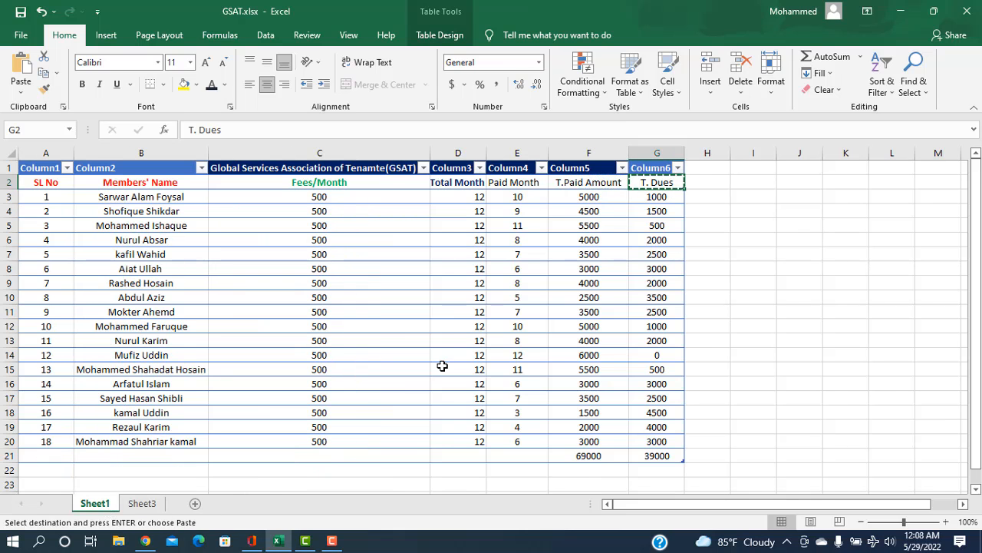
pyautogui.click(143, 504)
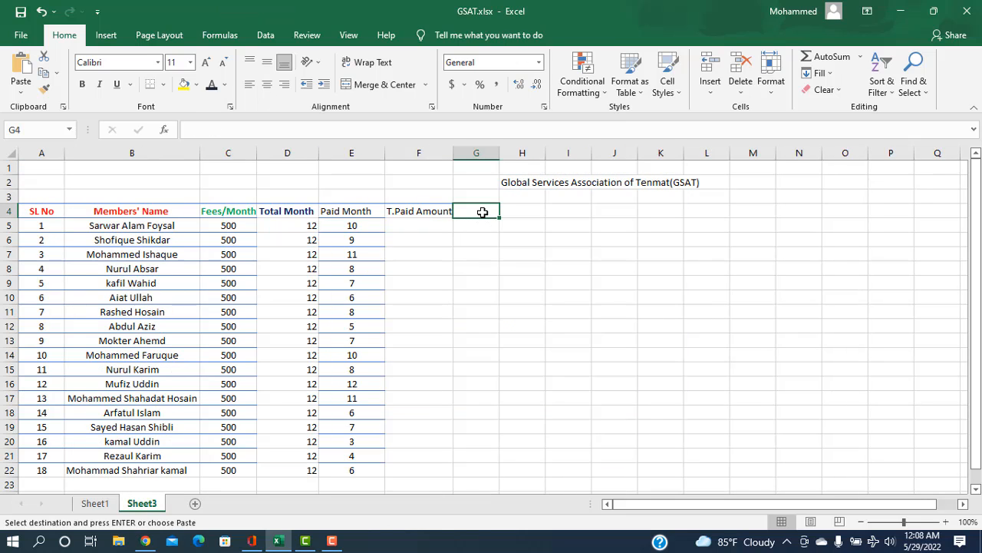
pyautogui.hotkey('ctrl', 'v')
# Step: Center the Total Month values in D5:D22 horizontally
pyautogui.click(412, 224)
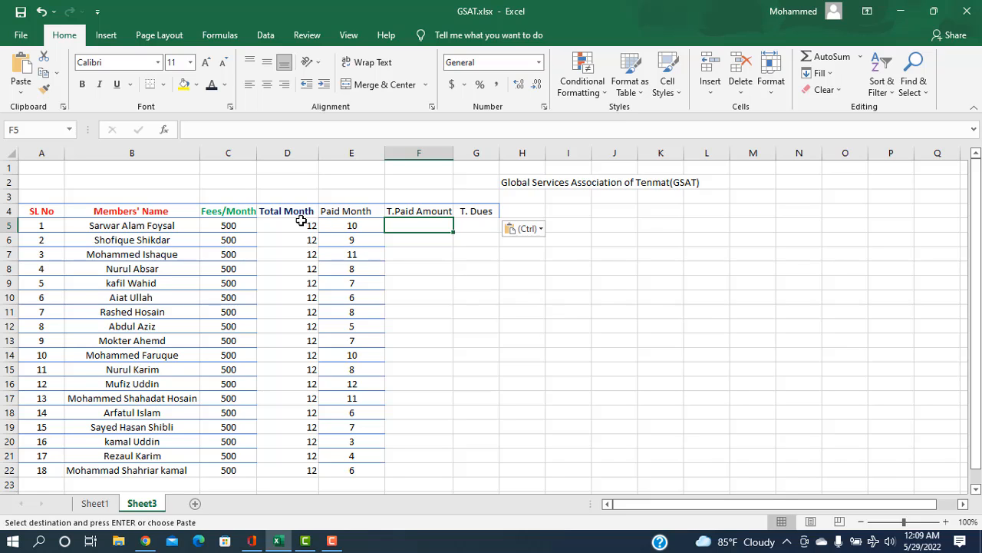
pyautogui.moveTo(301, 223); pyautogui.dragTo(296, 470)
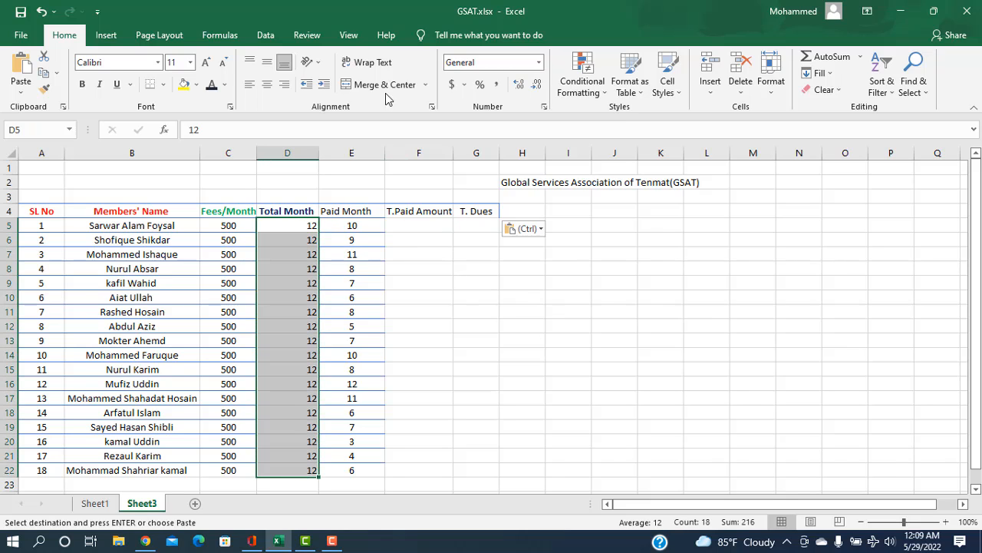
pyautogui.click(267, 84)
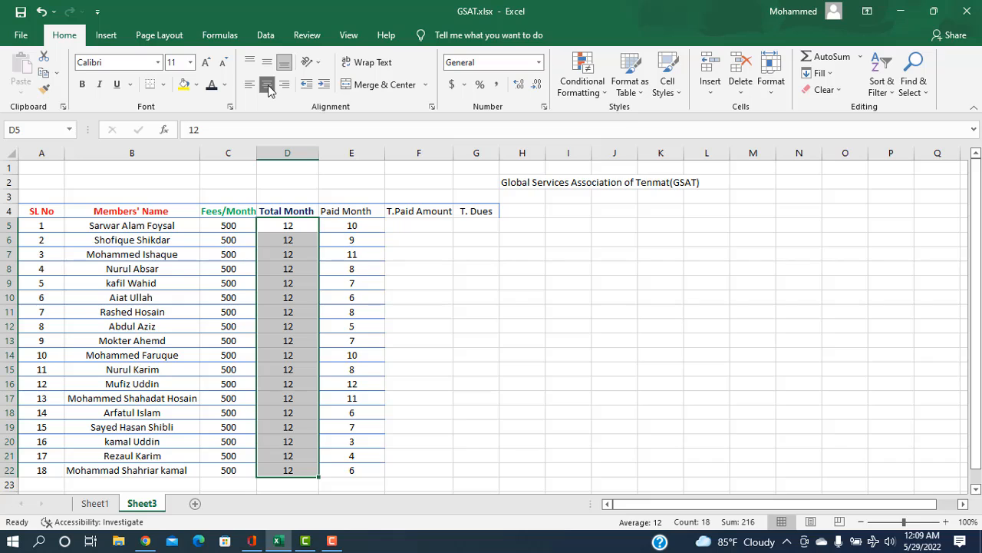
# Step: Enter the formula =C5*E5 in F5 under T.Paid Amount and fill it down through F22
pyautogui.click(419, 224)
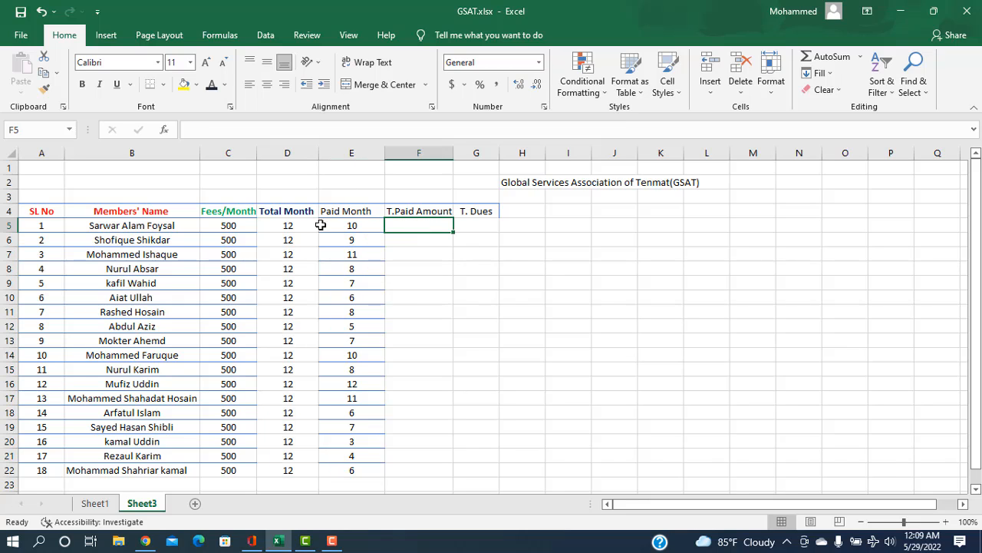
pyautogui.write('=')
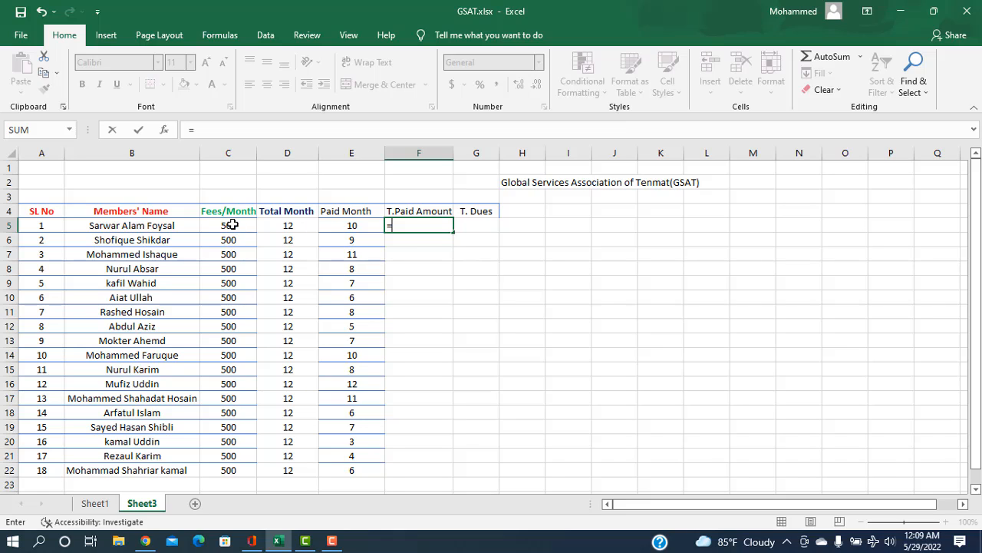
pyautogui.click(233, 225)
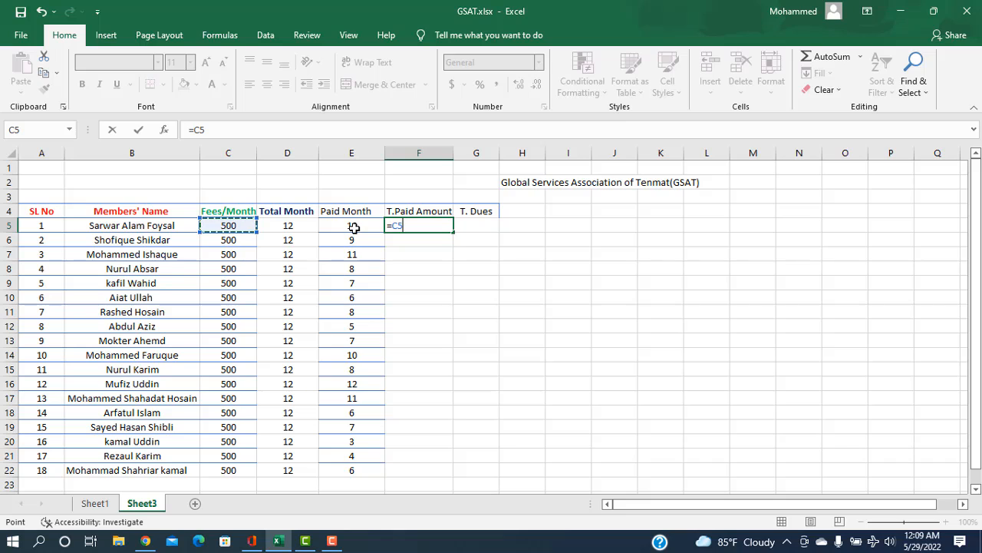
pyautogui.write('*')
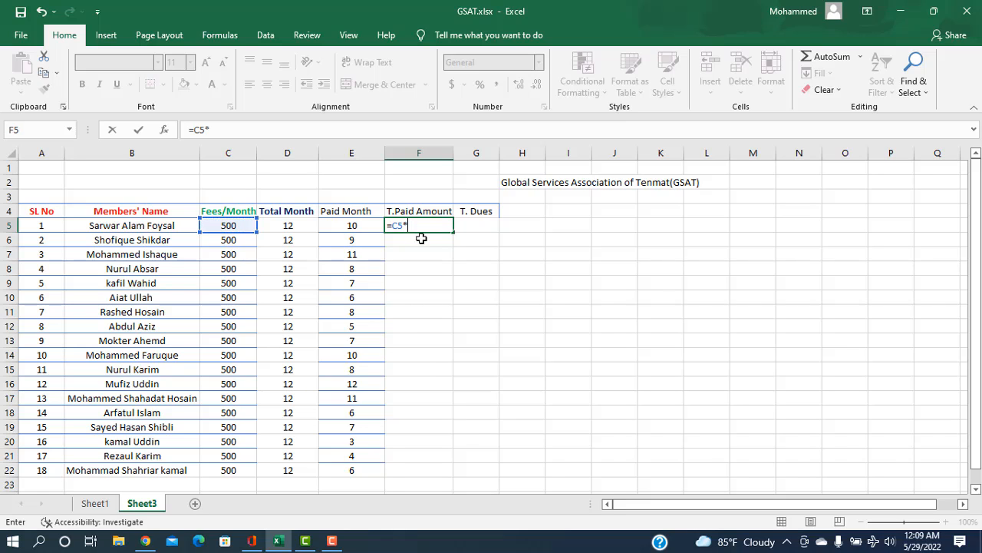
pyautogui.click(357, 228)
pyautogui.press('Return')
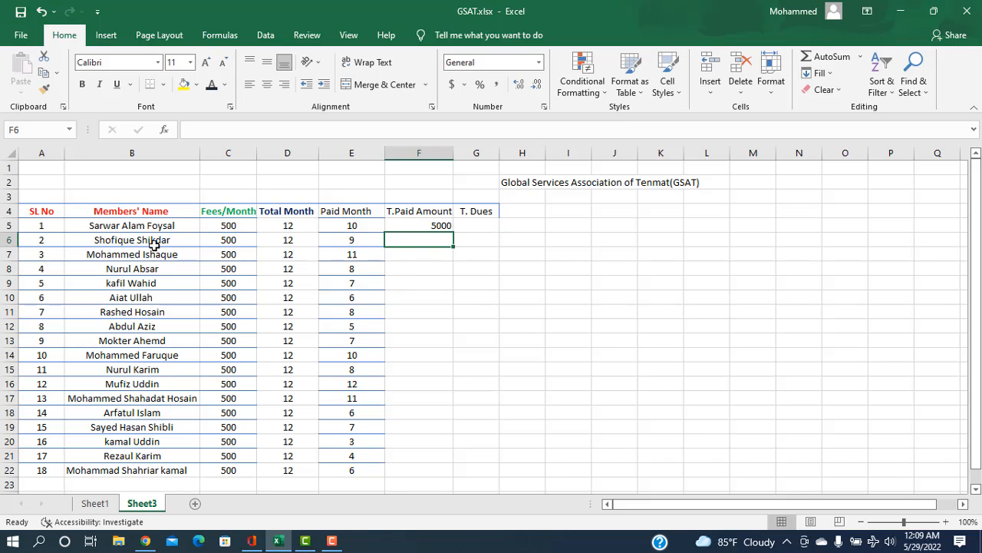
pyautogui.click(439, 226)
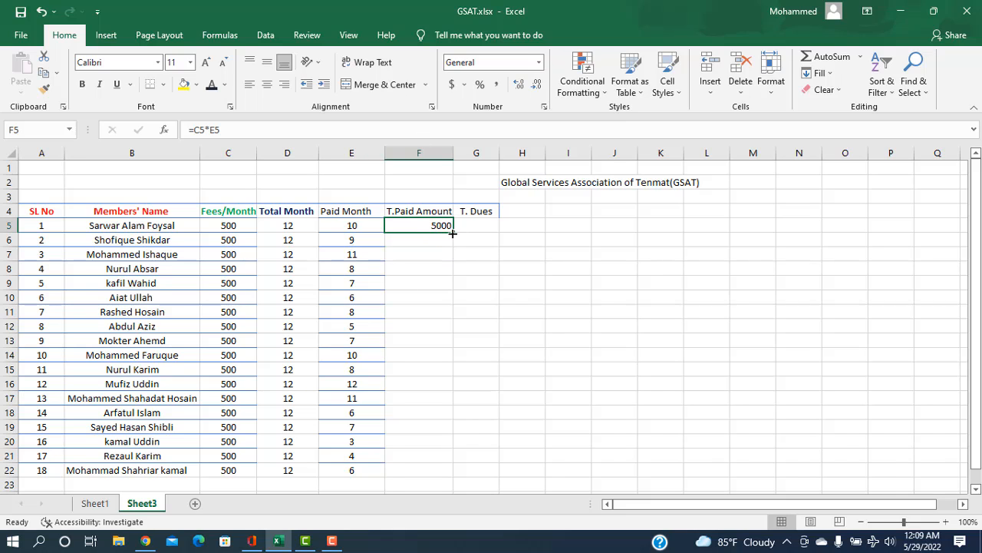
pyautogui.moveTo(453, 233); pyautogui.dragTo(438, 475)
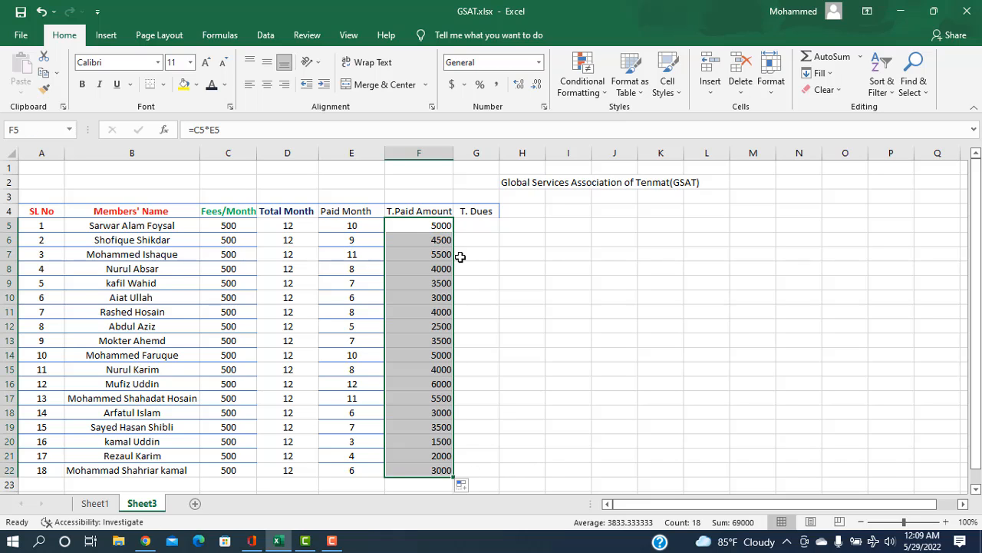
# Step: Enter the formula =(C5*D5)-(C5*E5) in G5 to calculate the first member's total dues
pyautogui.click(466, 226)
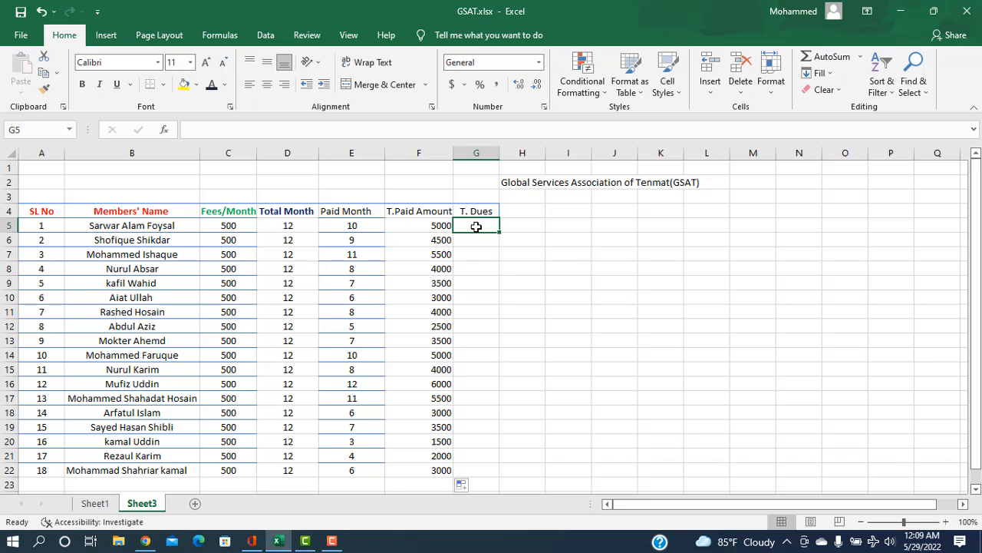
pyautogui.write('=')
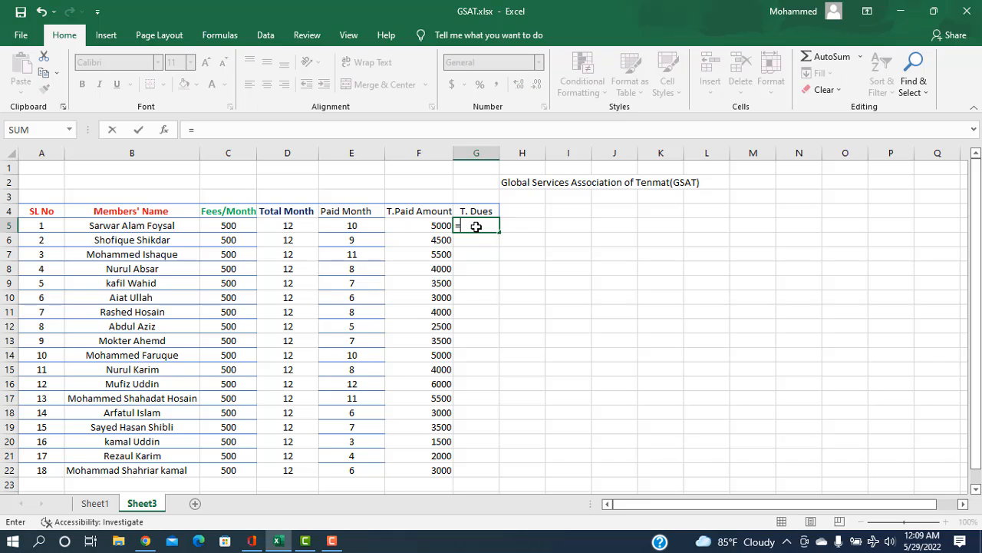
pyautogui.write('(')
pyautogui.click(219, 227)
pyautogui.write('*')
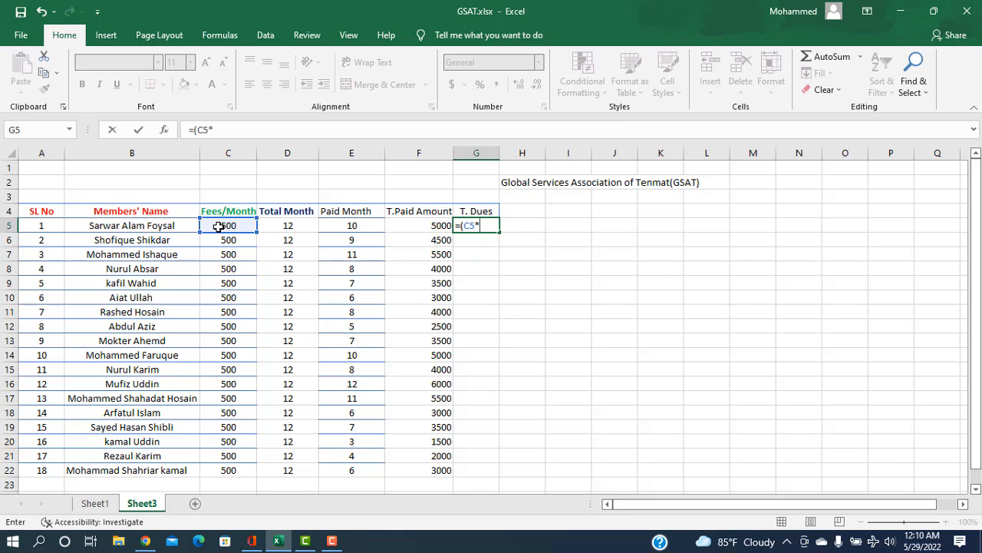
pyautogui.click(289, 226)
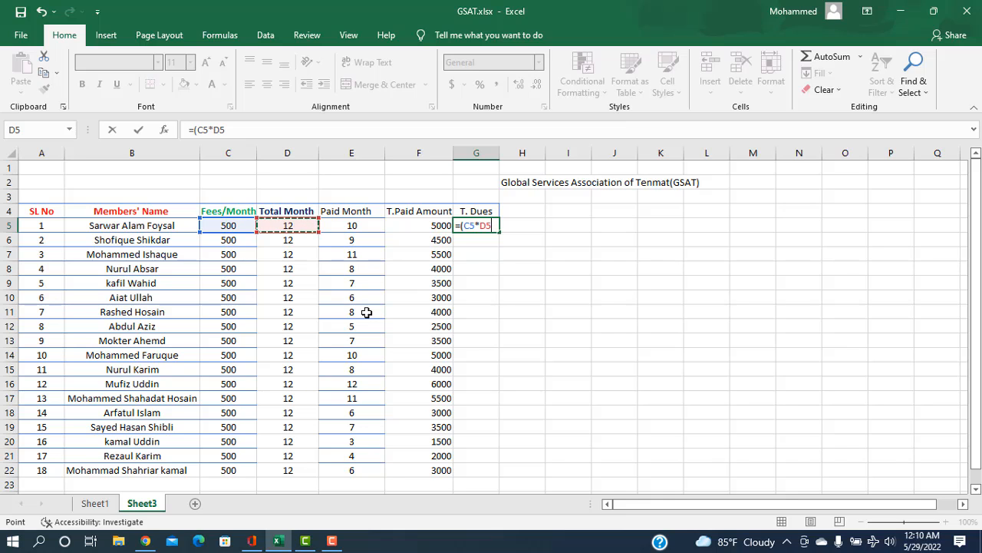
pyautogui.write(')-(')
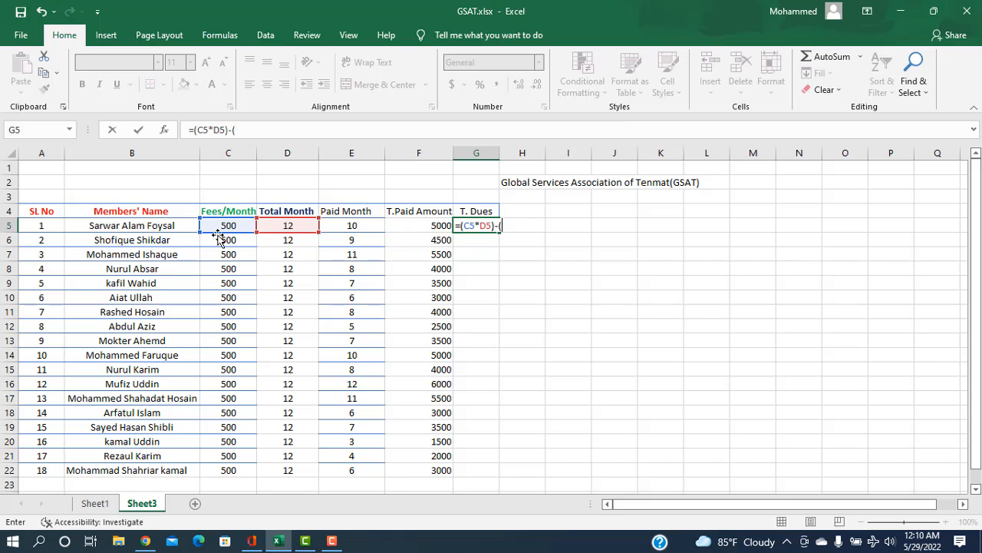
pyautogui.click(228, 225)
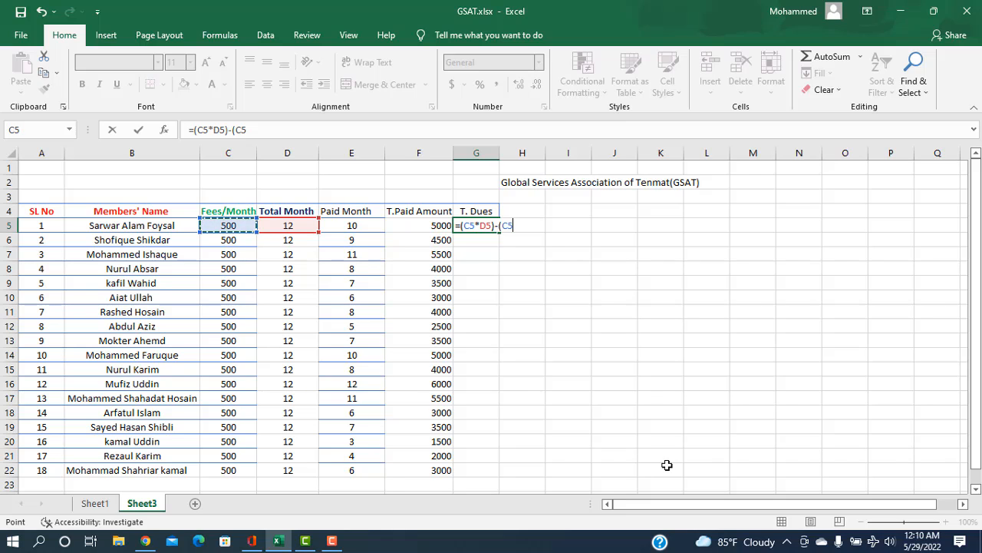
pyautogui.write('*')
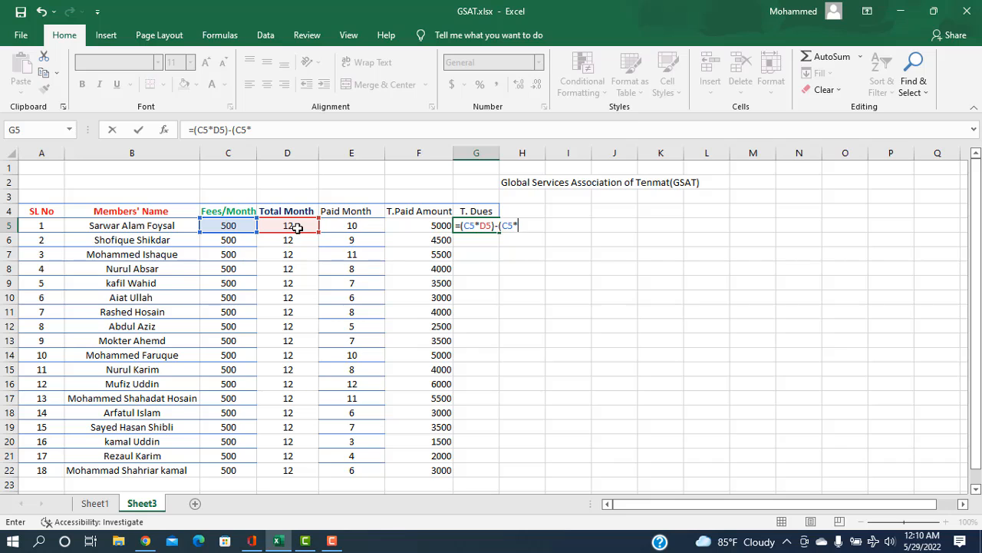
pyautogui.click(349, 226)
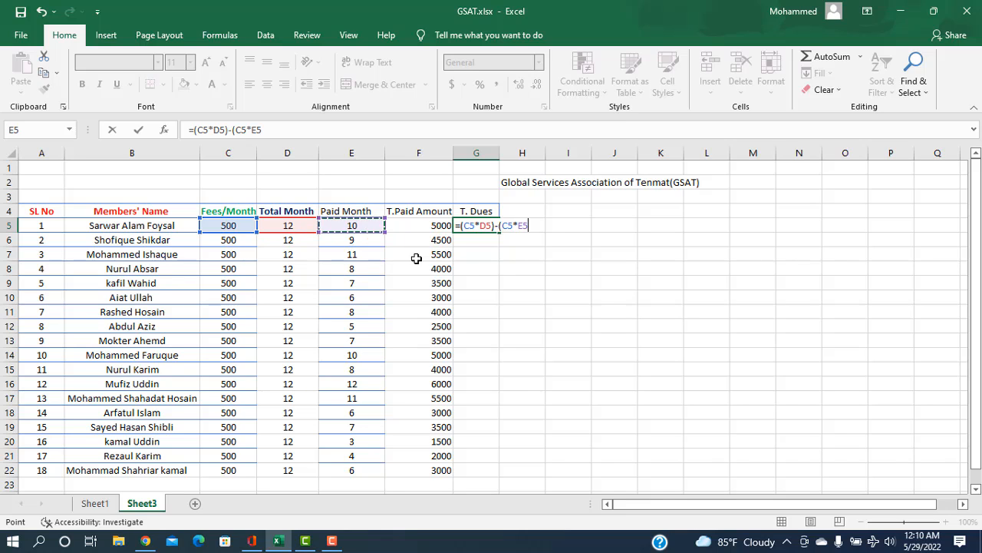
pyautogui.write(')')
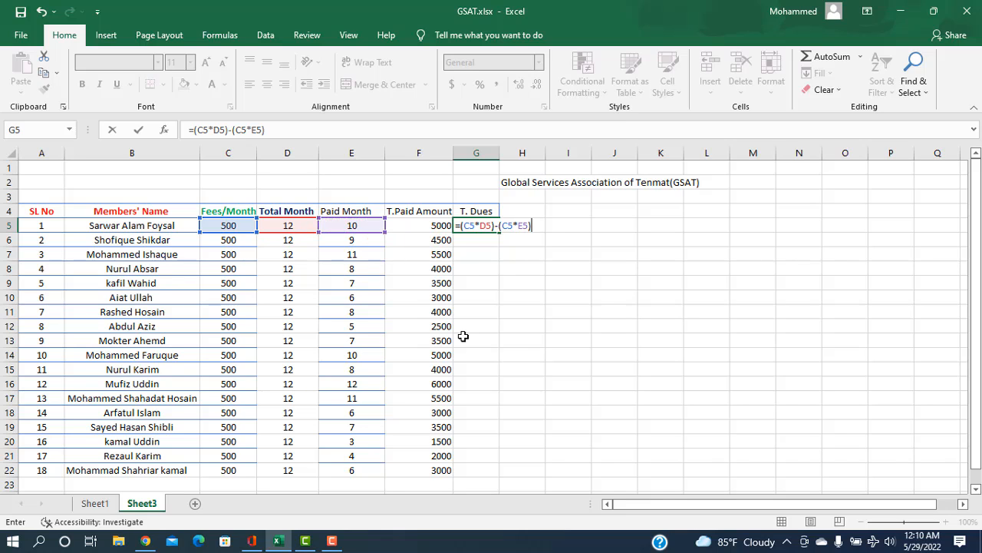
pyautogui.press('Return')
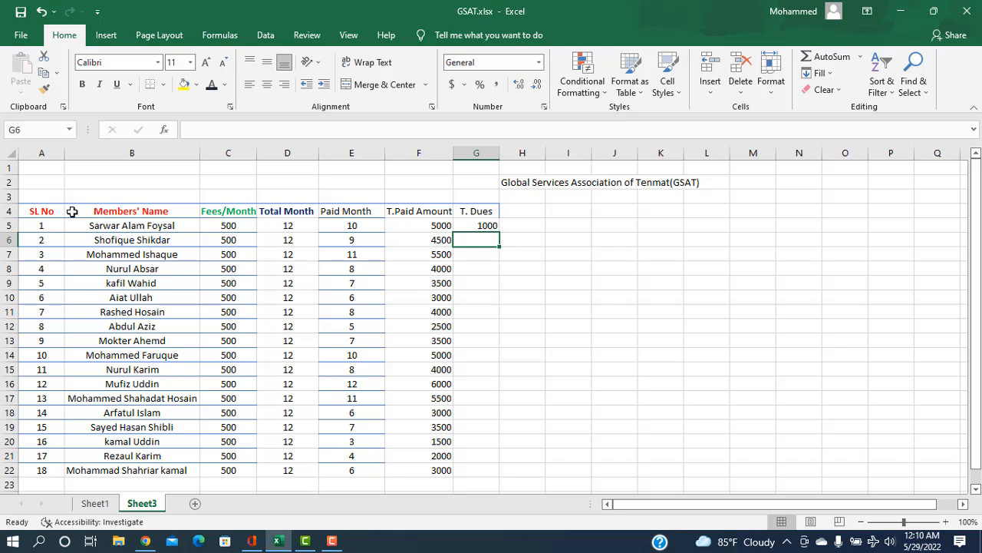
# Step: Fill the T. Dues formula from G5 down through G22 and deselect the range
pyautogui.click(488, 226)
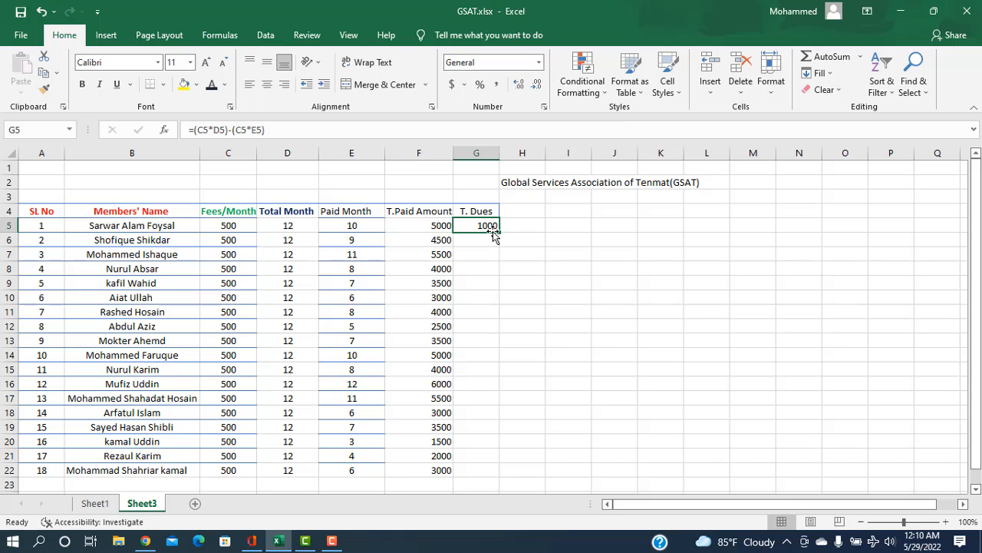
pyautogui.moveTo(499, 231); pyautogui.dragTo(499, 474)
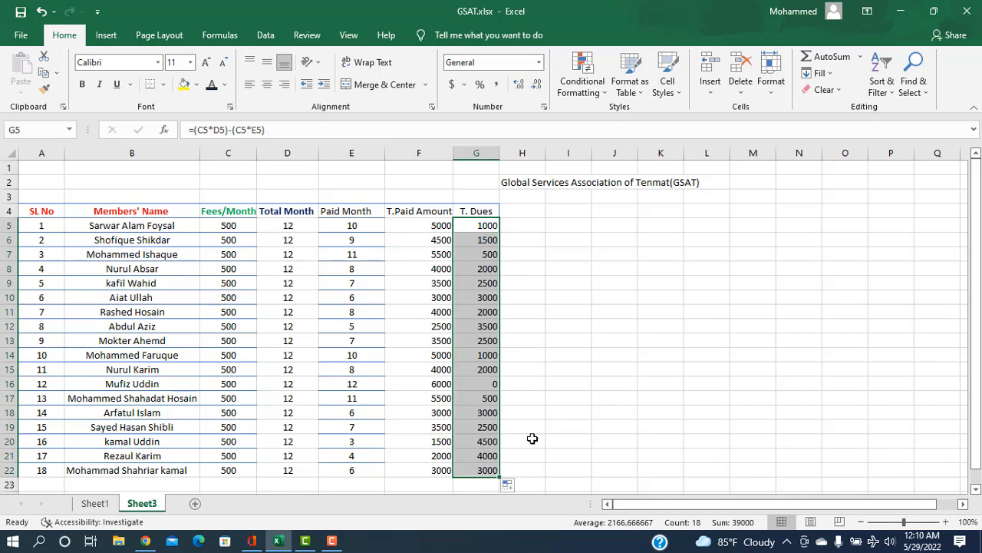
pyautogui.click(525, 385)
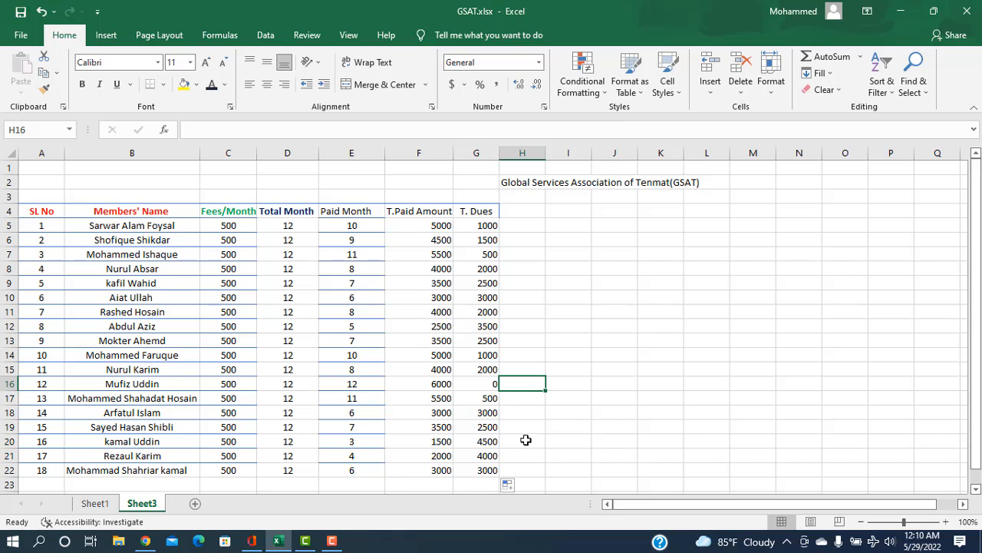
pyautogui.click(576, 211)
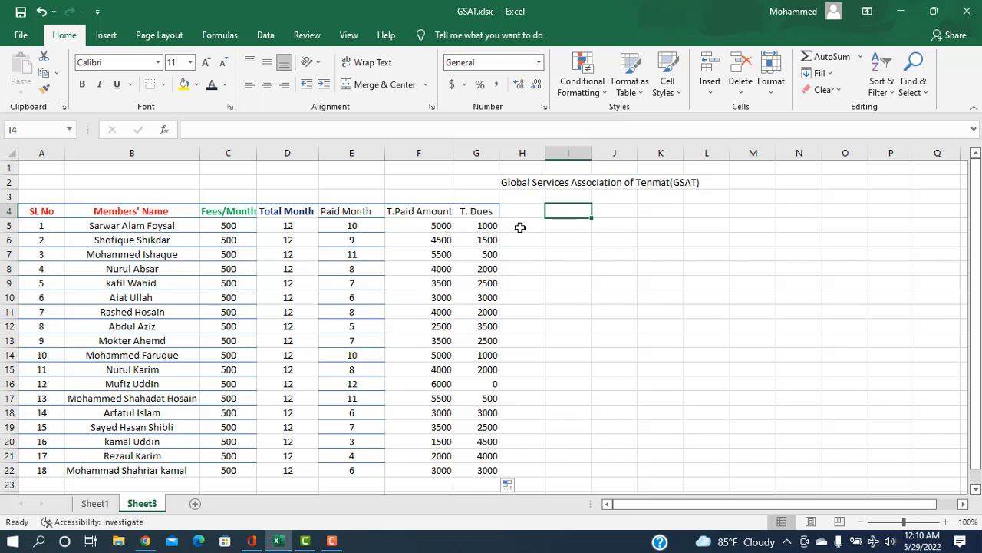
# Step: Try placing a copy of the association title from H2 into C2 above the table, and undo the paste
pyautogui.scroll(-2, 530, 386)
pyautogui.scroll(2, 530, 391)
pyautogui.click(522, 182)
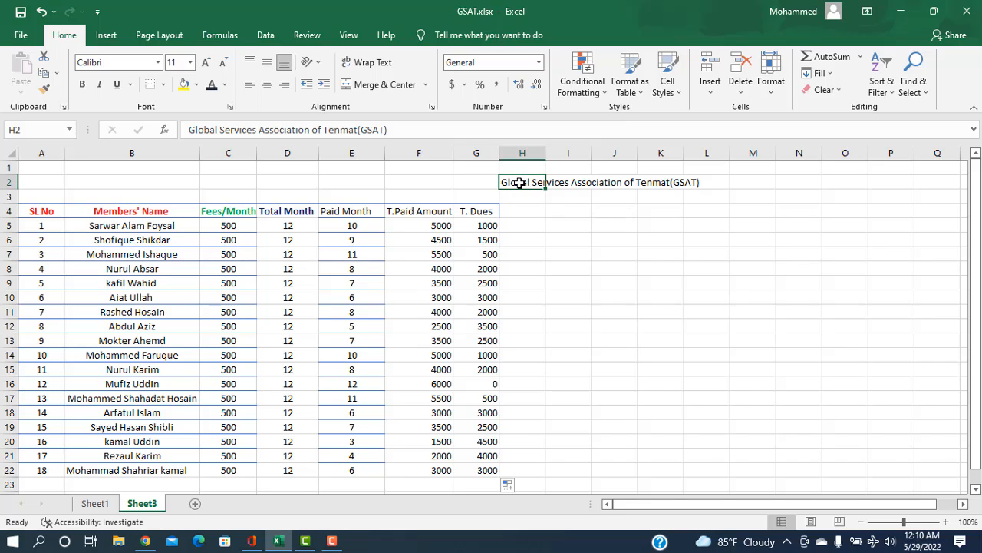
pyautogui.hotkey('ctrl', 'c')
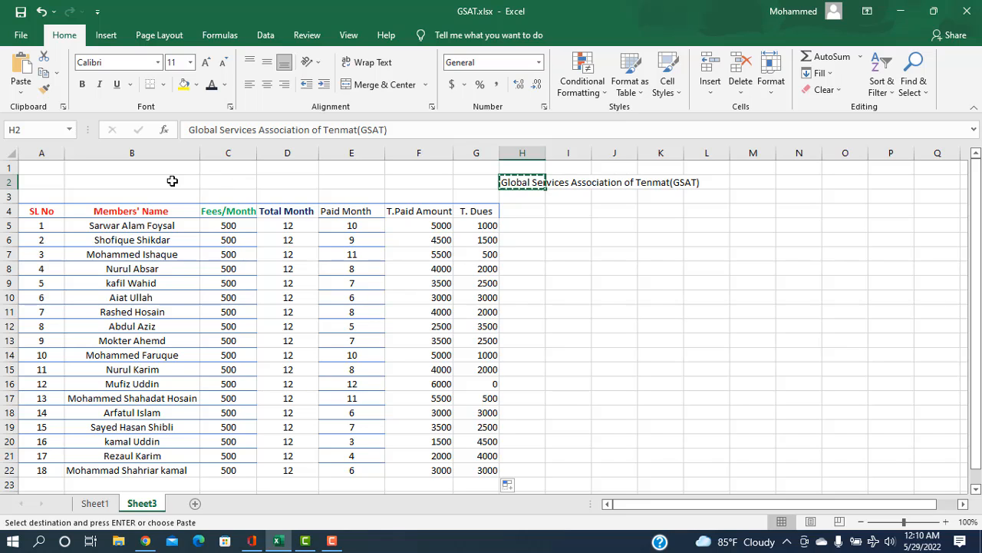
pyautogui.click(225, 183)
pyautogui.hotkey('ctrl', 'v')
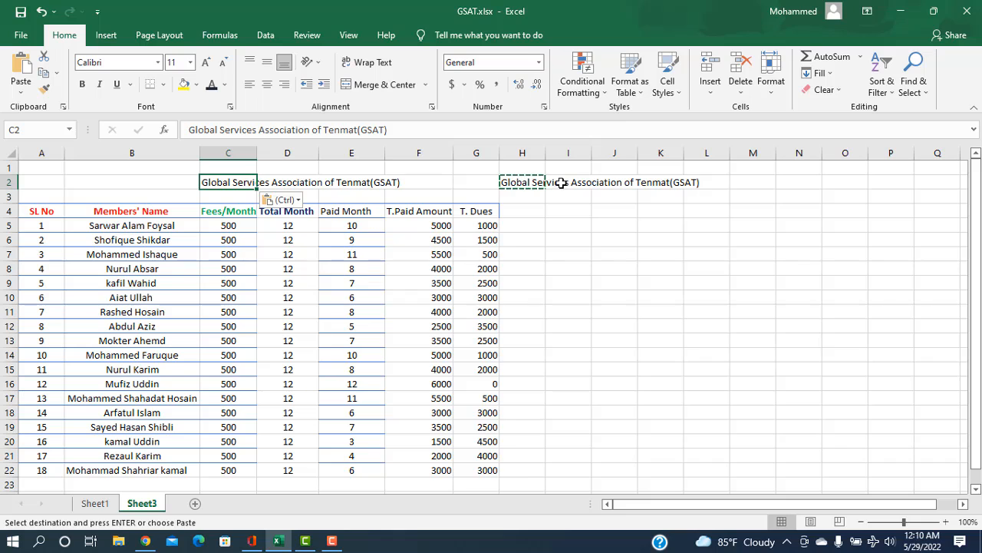
pyautogui.hotkey('ctrl', 'z')
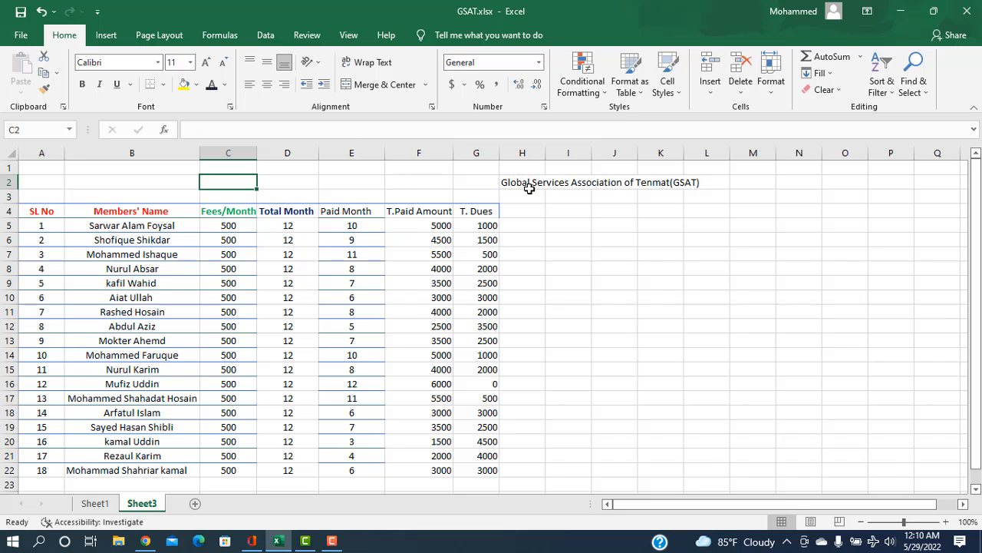
# Step: Move the title "Global Services Association of Tenmat(GSAT)" from H2 to C2 above the fee table
pyautogui.click(528, 188)
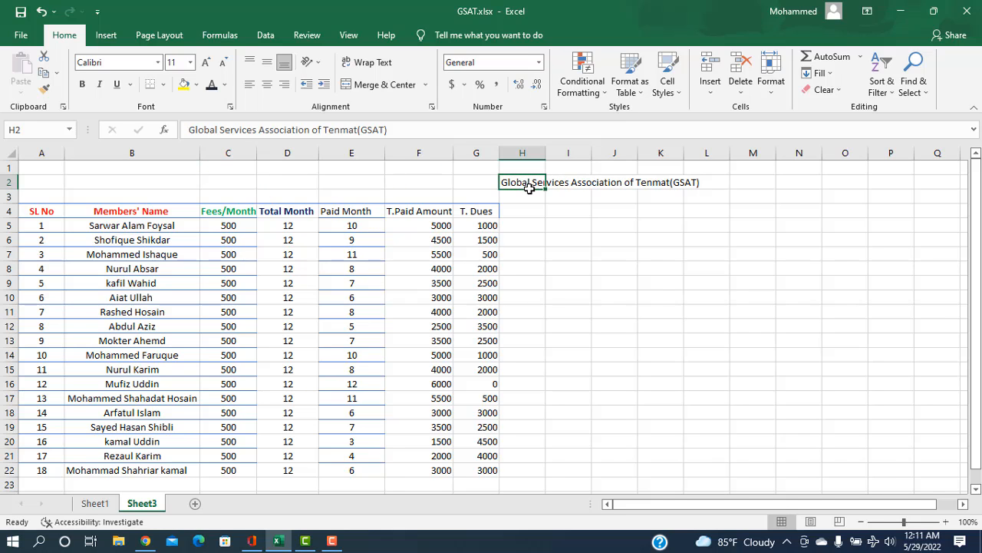
pyautogui.hotkey('ctrl', 'c')
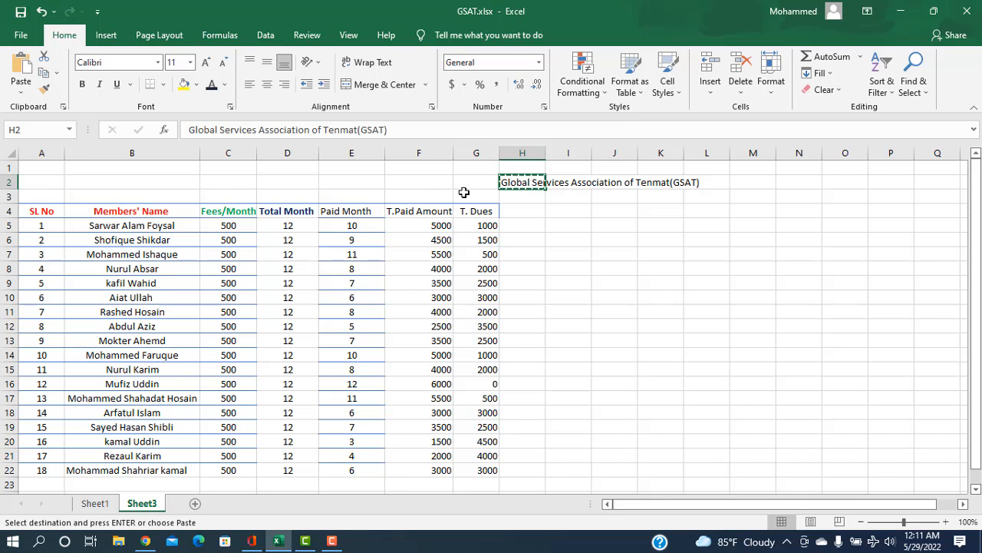
pyautogui.click(207, 185)
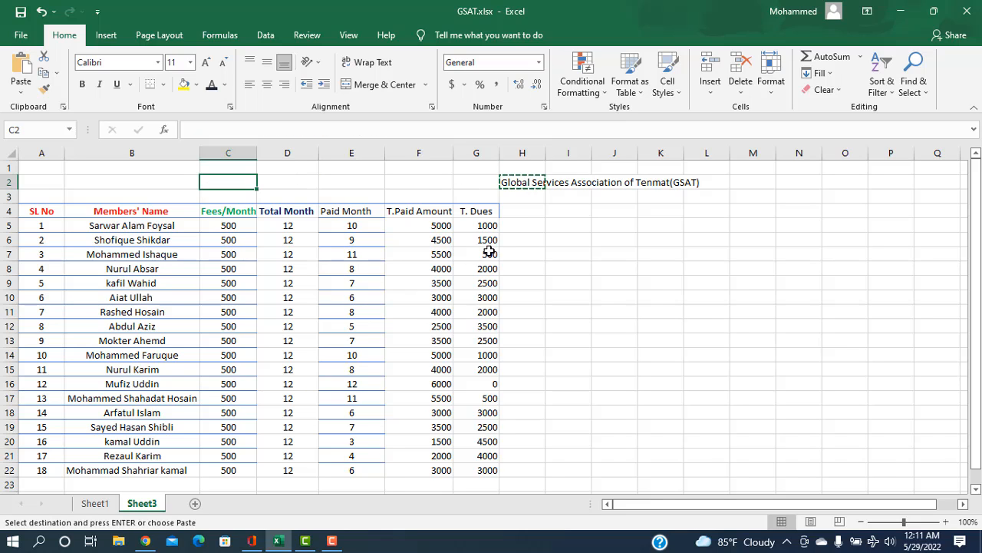
pyautogui.hotkey('ctrl', 'v')
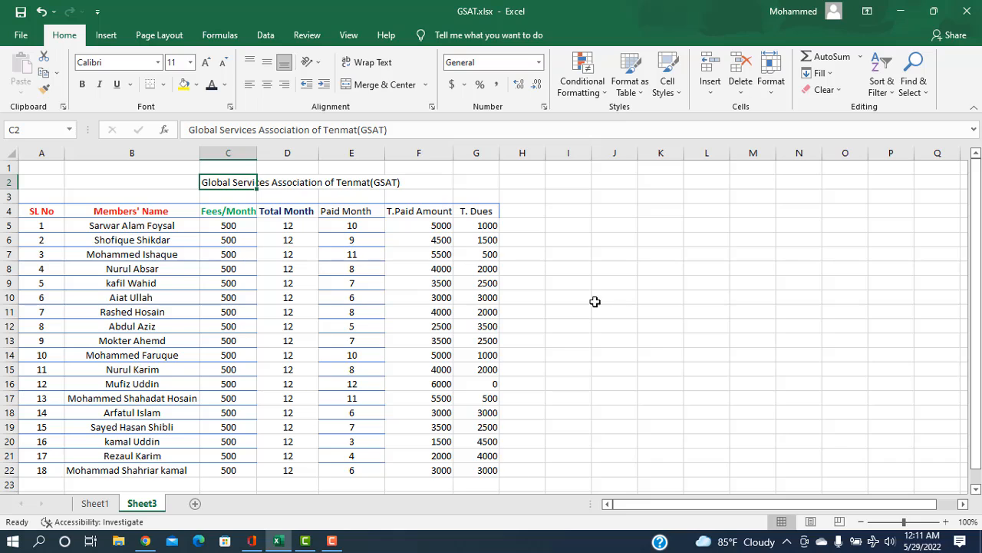